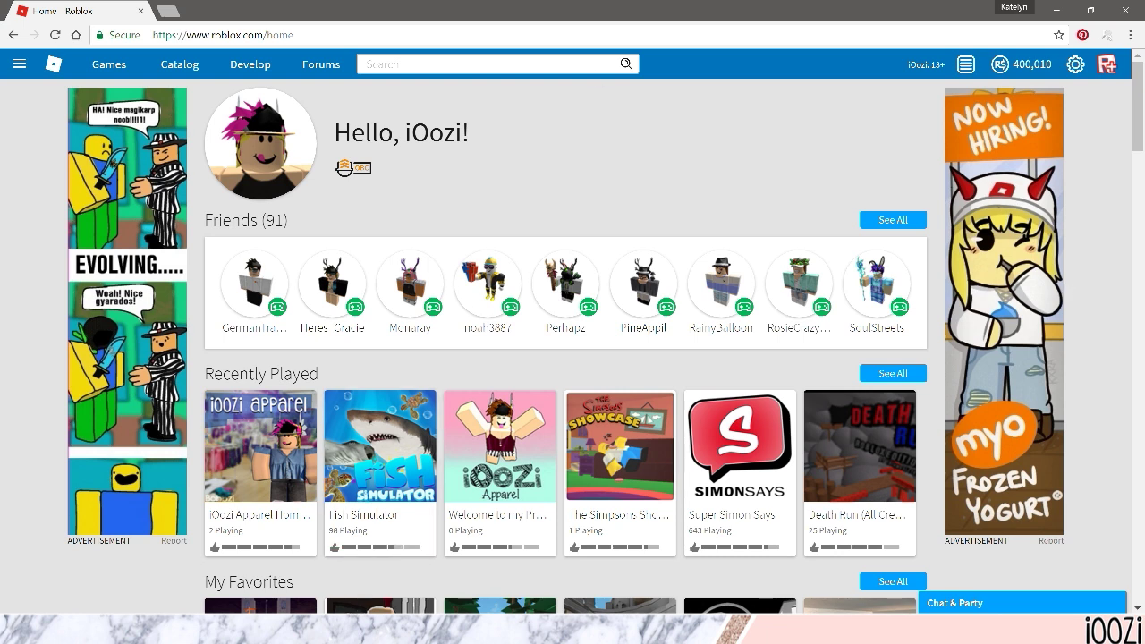
Open 'Template Making Template - Other's.png' from Documents > Creations > Background Template Orders
key("alt+Tab")
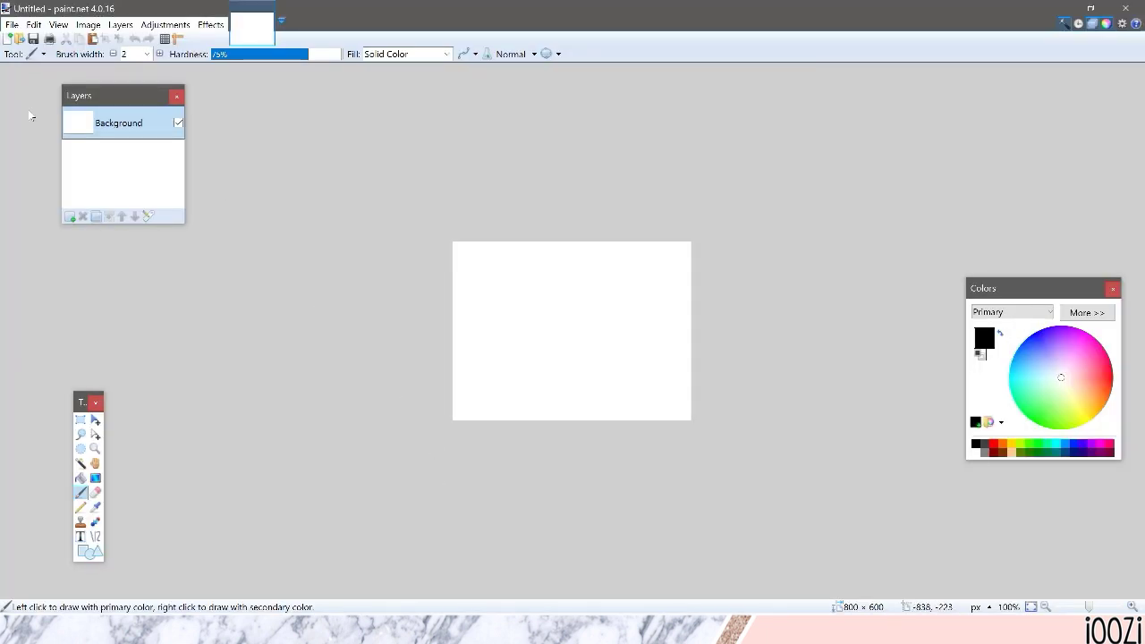
left_click(12, 24)
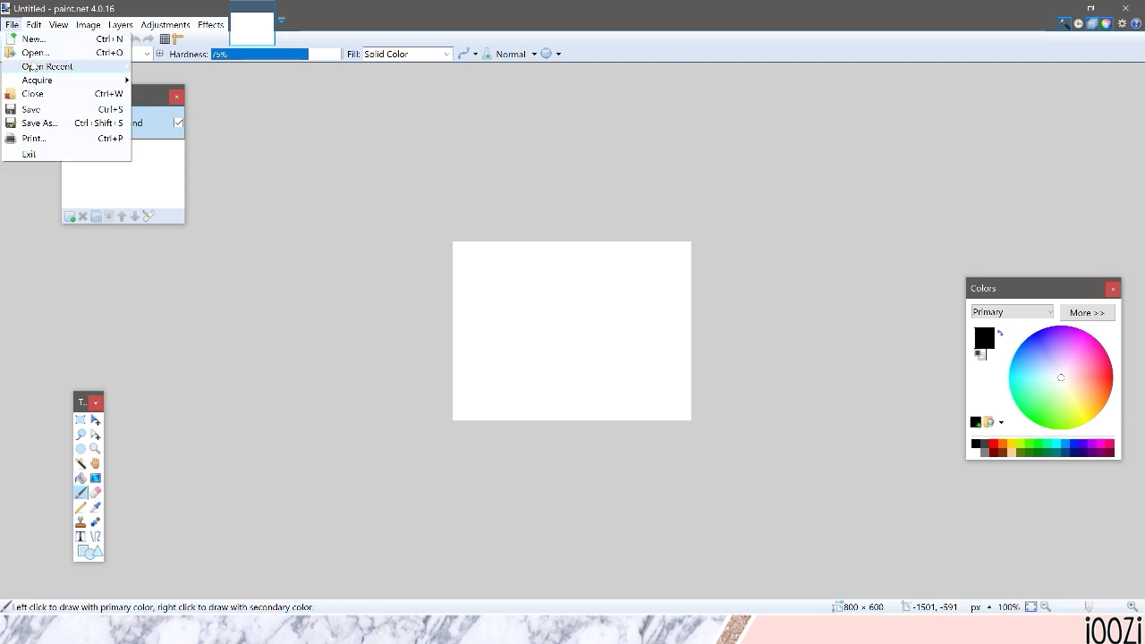
left_click(36, 53)
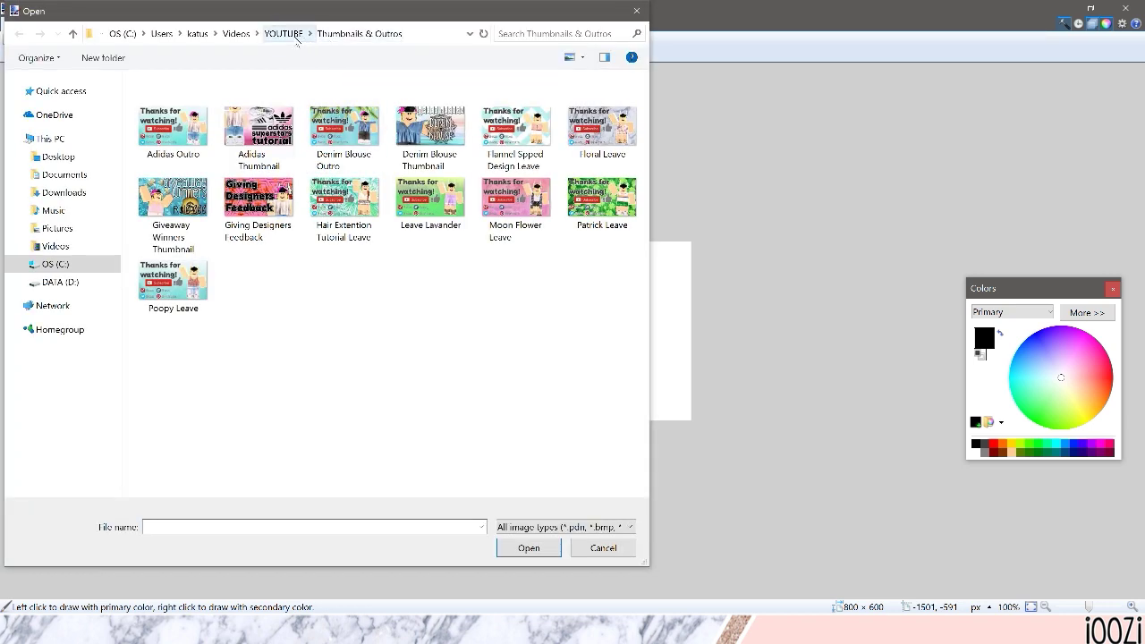
left_click(281, 37)
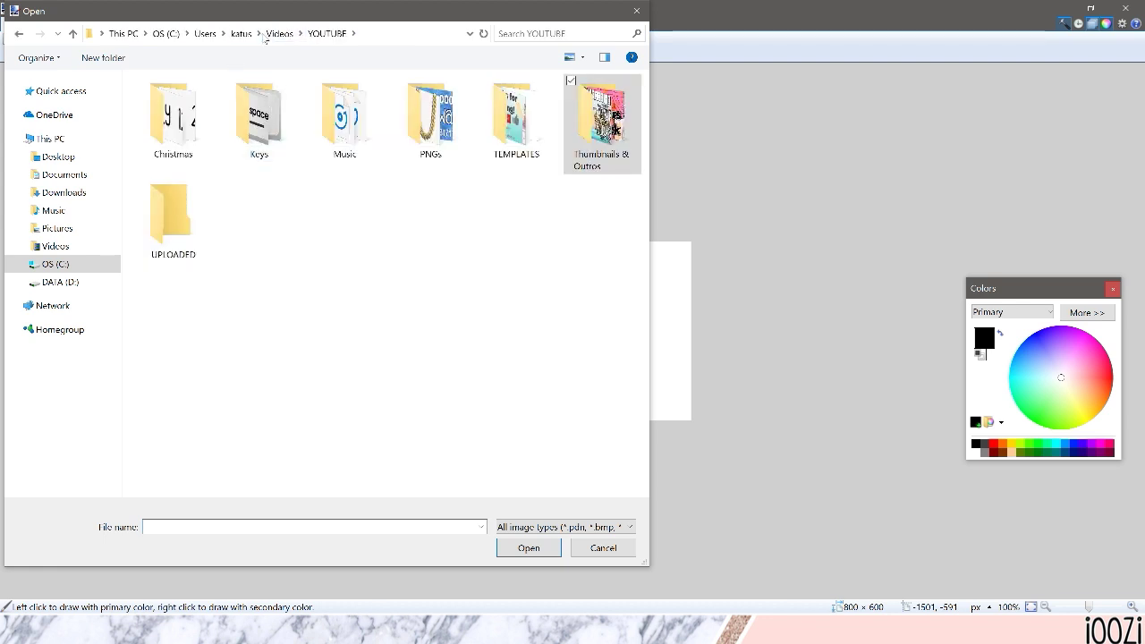
left_click(69, 176)
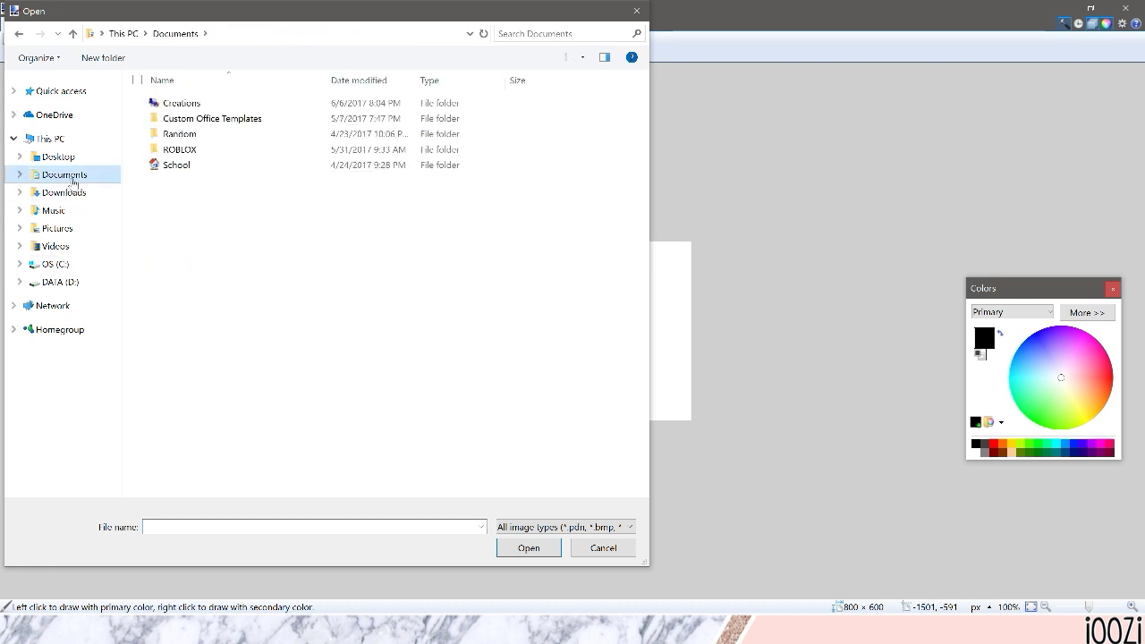
double_click(181, 104)
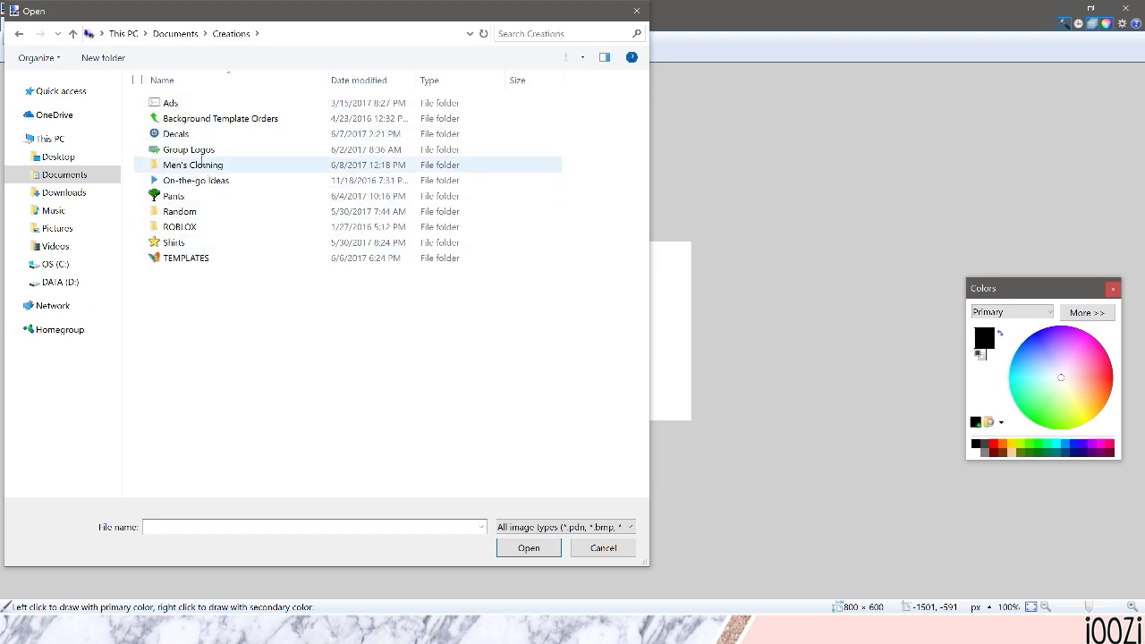
left_click(199, 120)
double_click(198, 120)
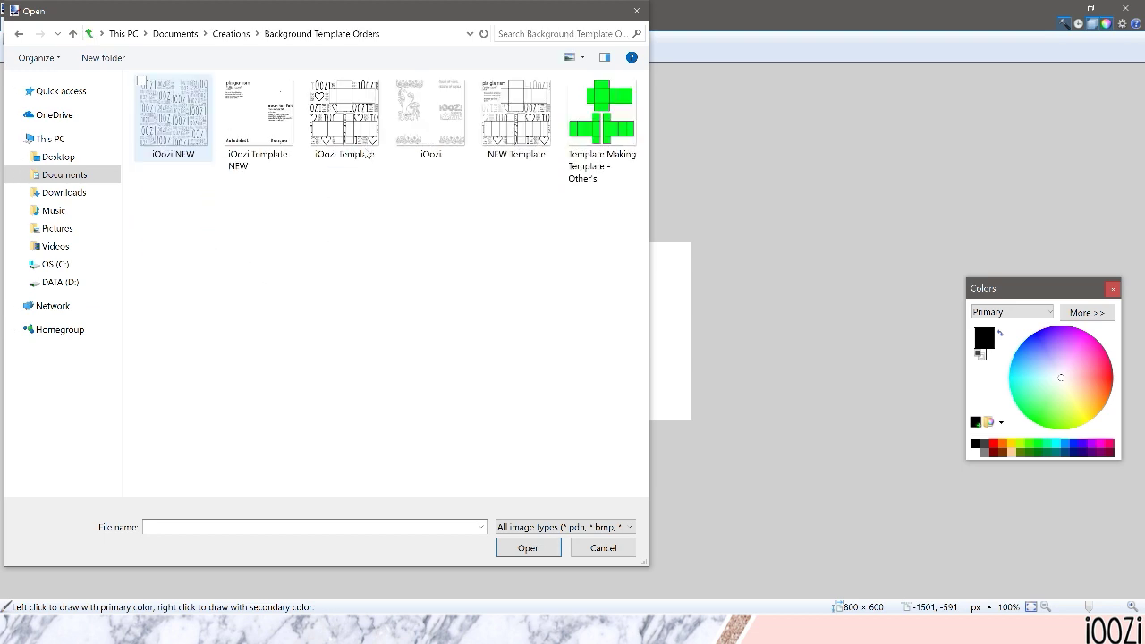
left_click(600, 120)
left_click(520, 547)
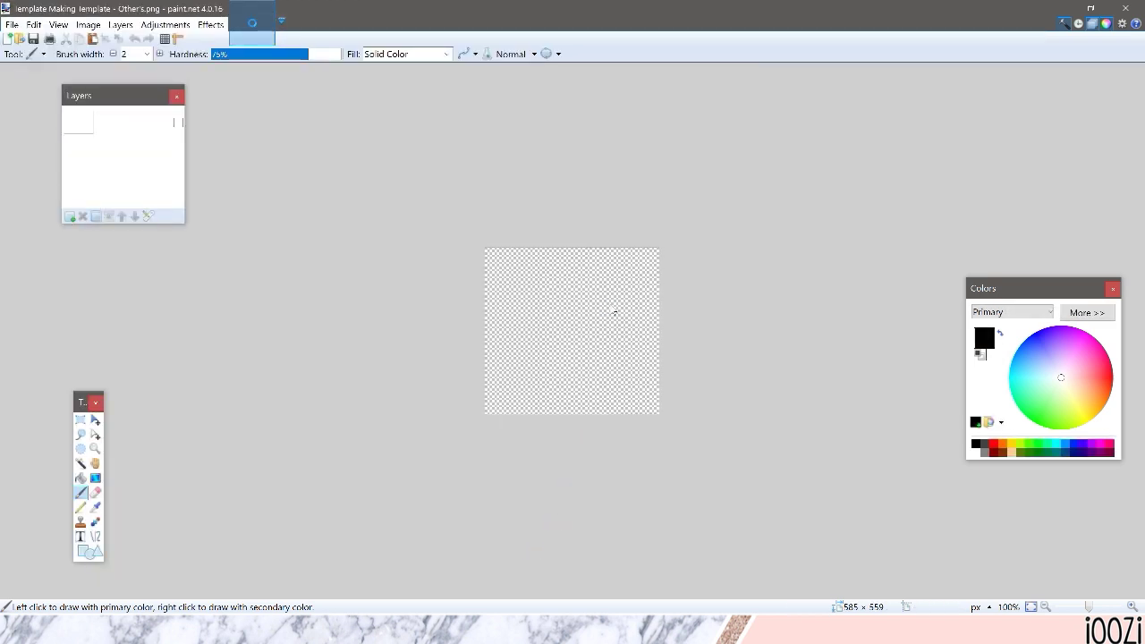
Zoom in on the loaded green clothing template
scroll(584, 306, "up", 2)
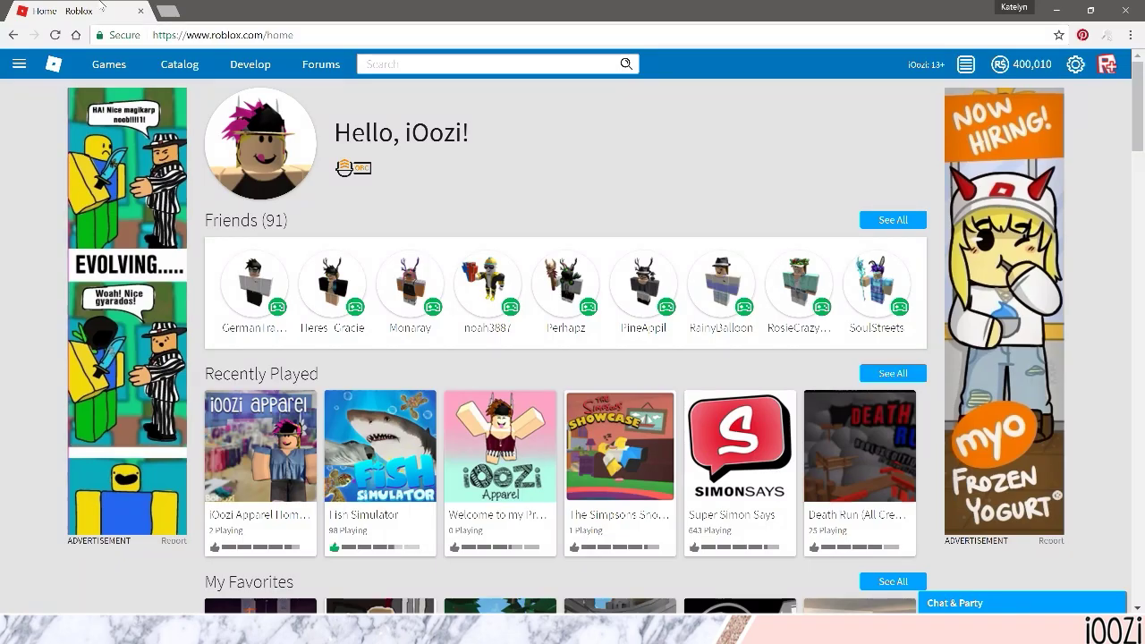
In a new tab, go to pinterest.com and open the Prints, Designs & Wallpapers board
left_click(162, 7)
type("pint")
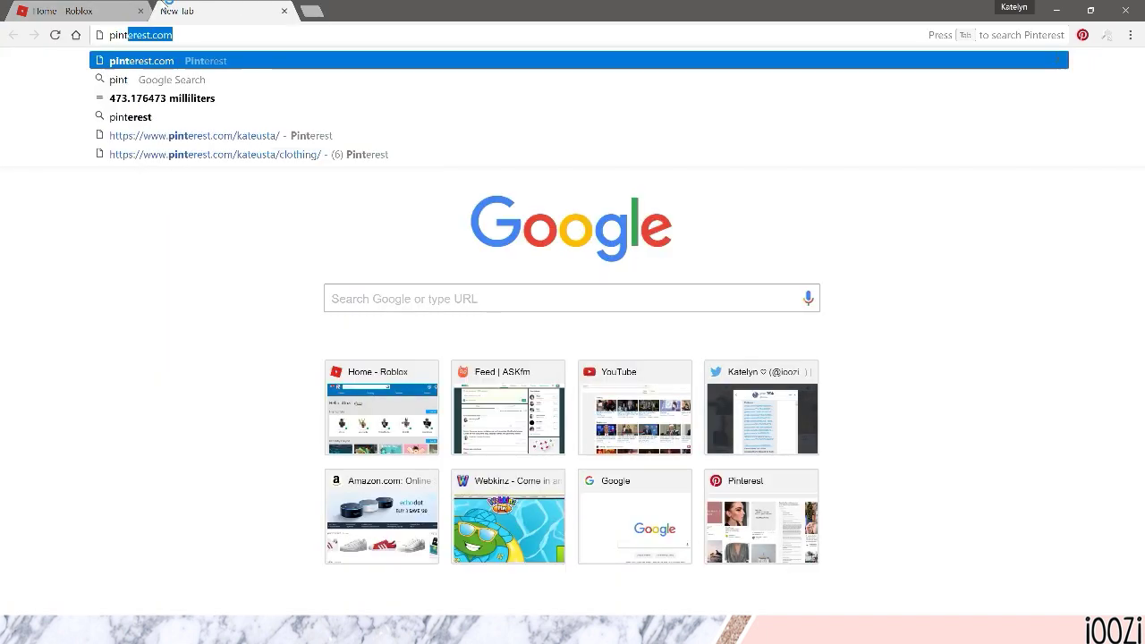
key("Return")
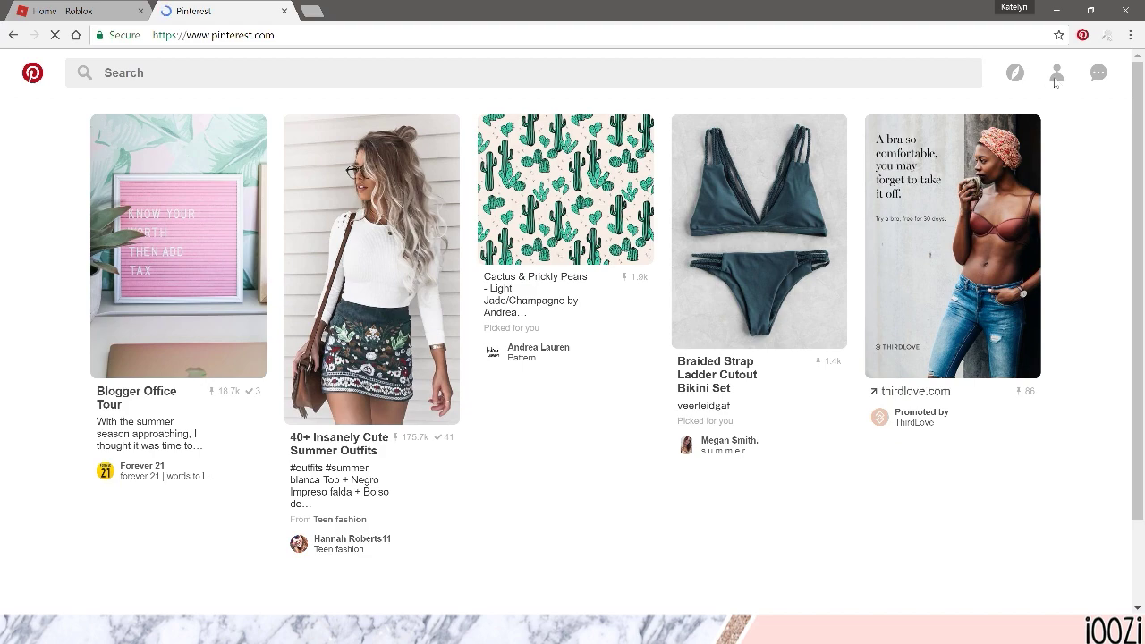
left_click(1056, 77)
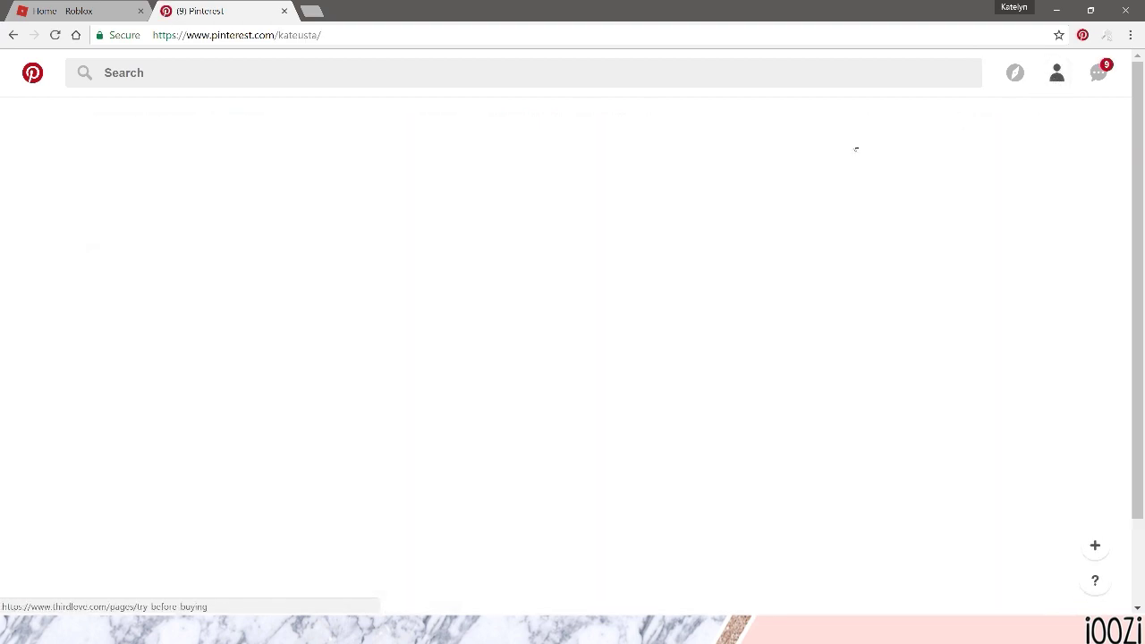
scroll(1085, 390, "down", 3)
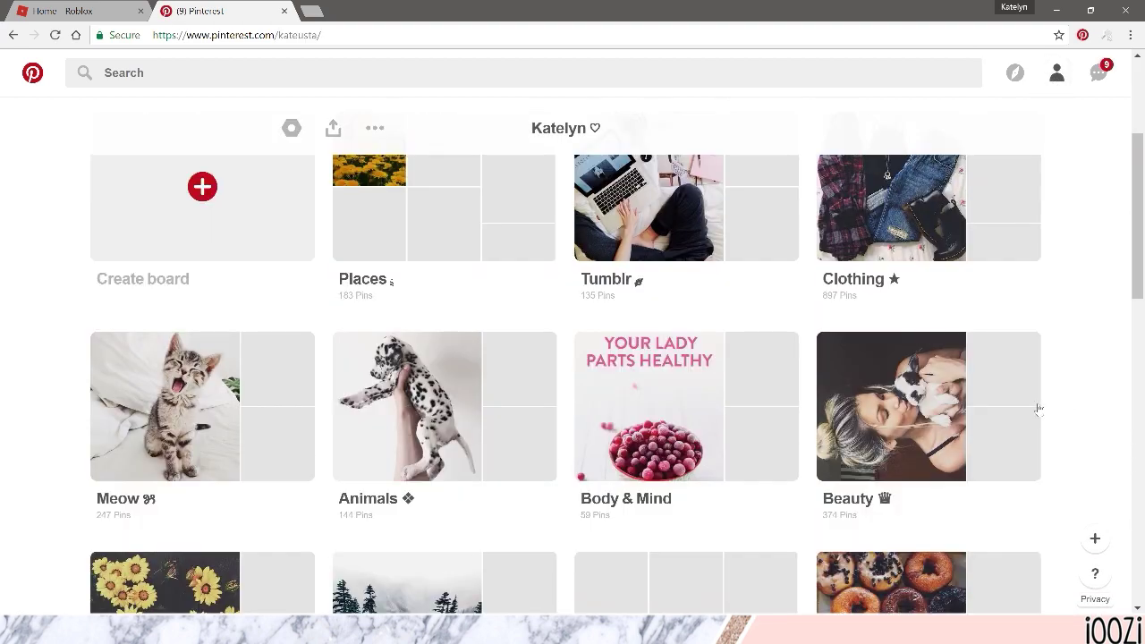
scroll(1037, 409, "down", 14)
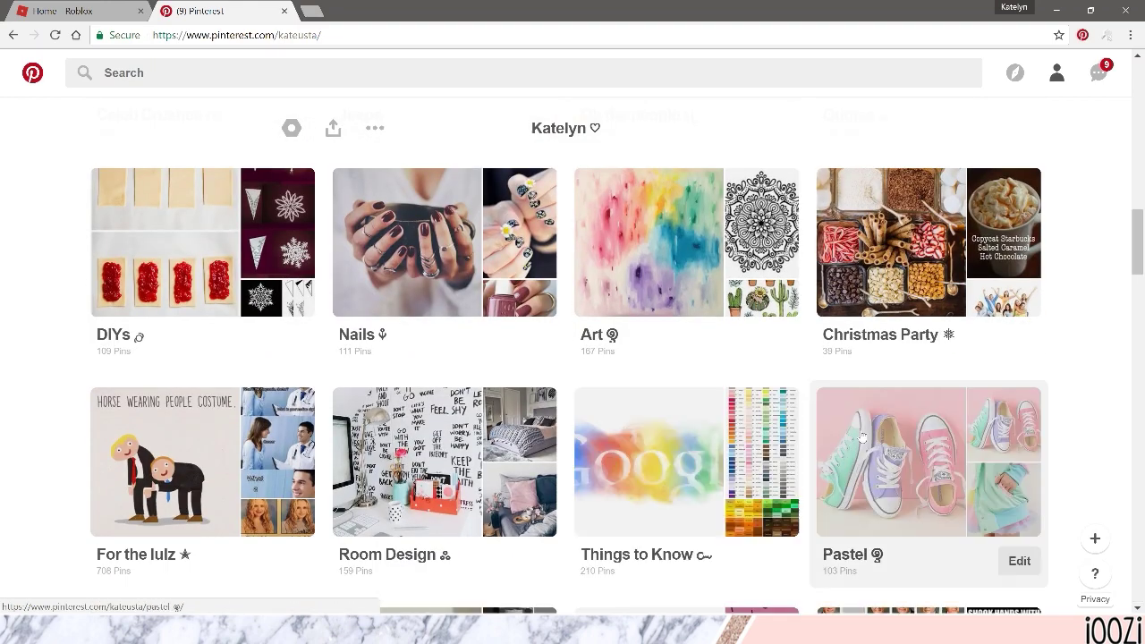
scroll(862, 436, "down", 7)
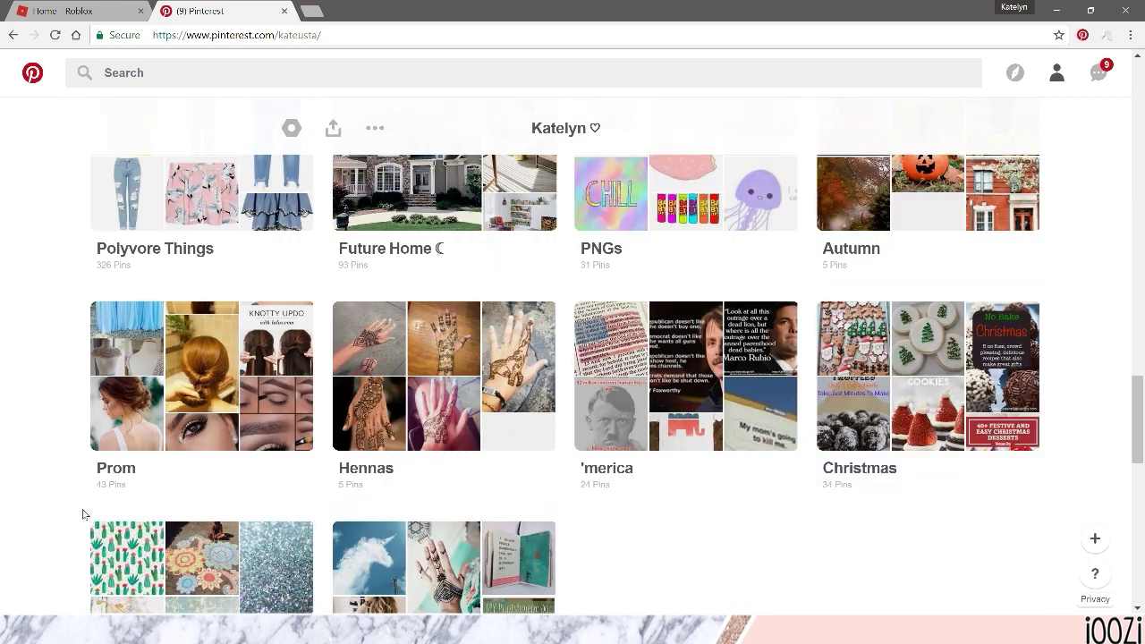
scroll(83, 514, "down", 2)
left_click(143, 455)
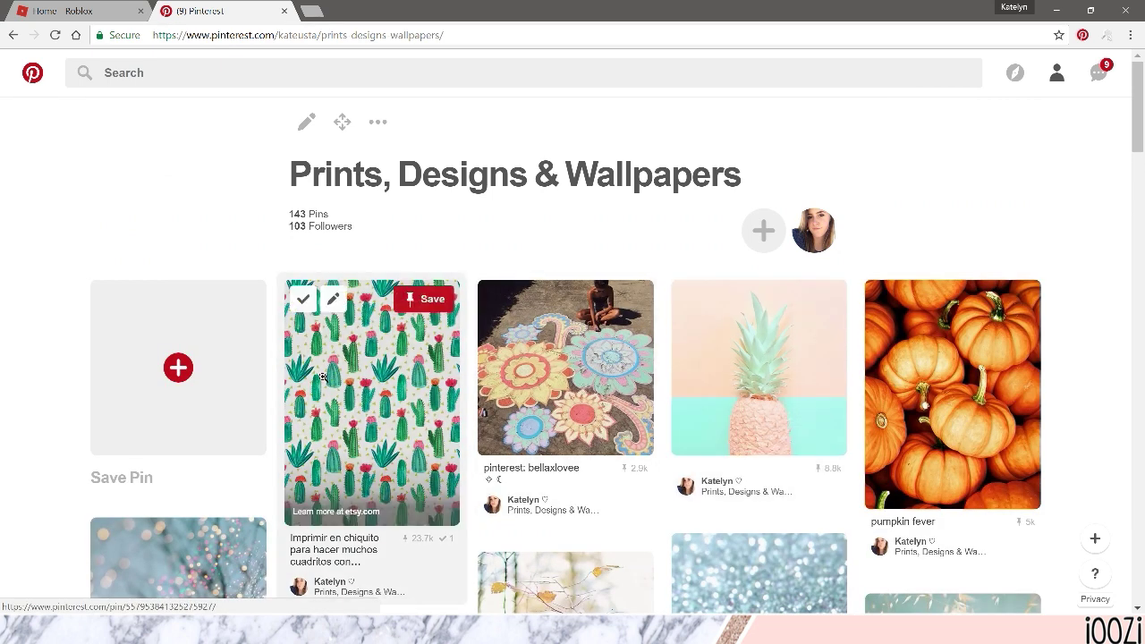
Open the cactus print pin, then the related pale watercolor cactus-and-flower pin
left_click(322, 377)
scroll(698, 355, "down", 1)
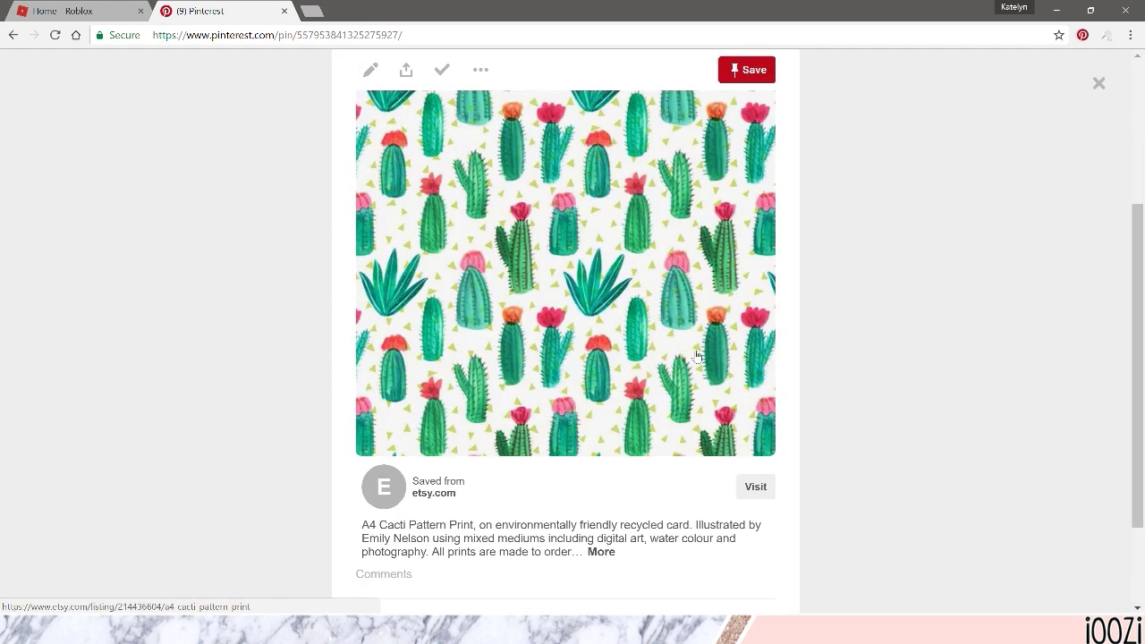
scroll(698, 355, "down", 7)
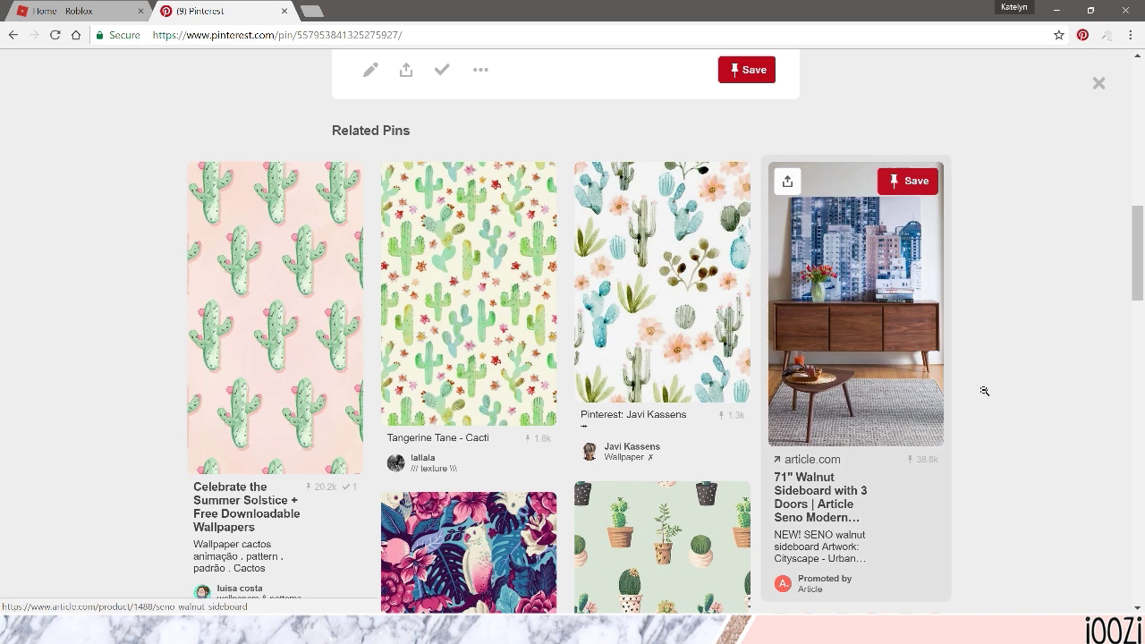
scroll(984, 391, "down", 1)
scroll(984, 391, "up", 1)
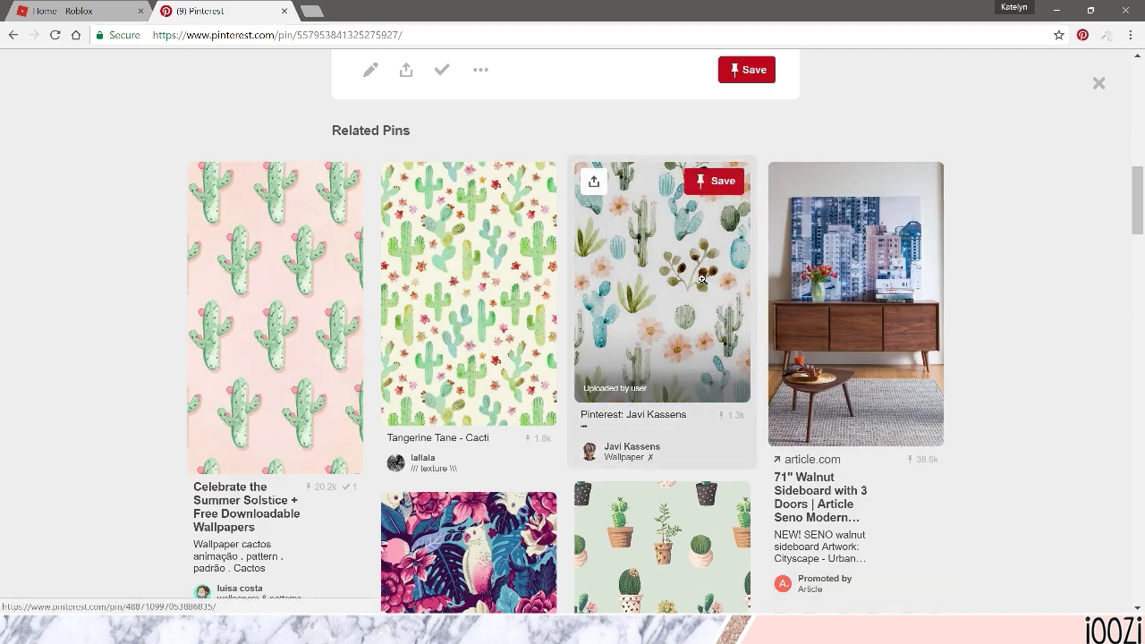
left_click(672, 328)
Copy the watercolor cactus image and return to paint.net
scroll(805, 367, "down", 2)
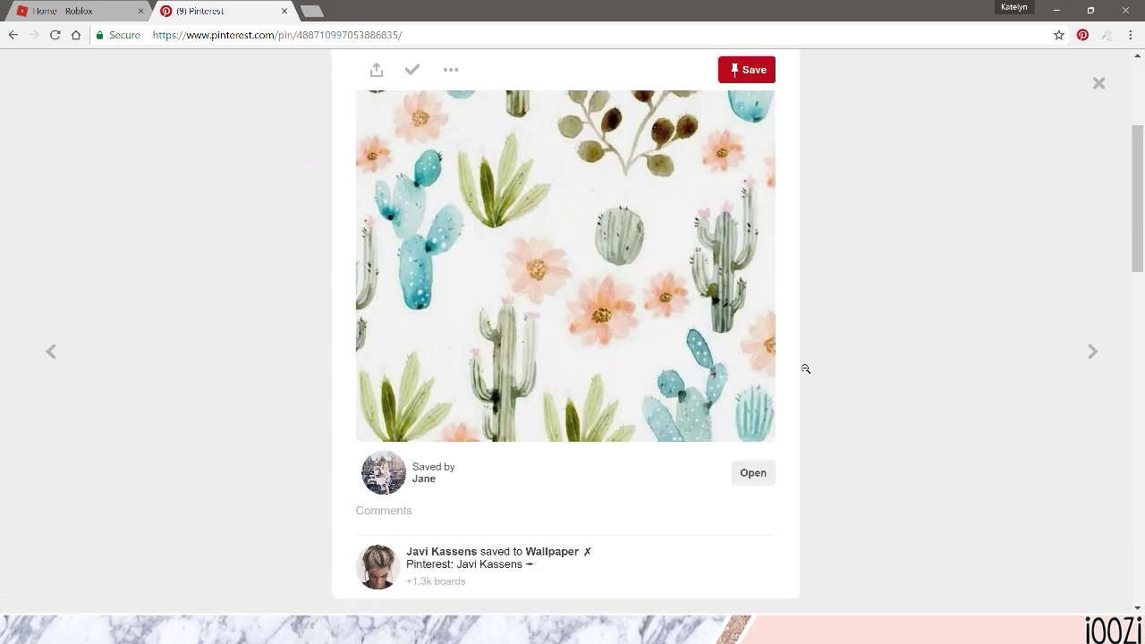
scroll(751, 403, "up", 2)
right_click(643, 393)
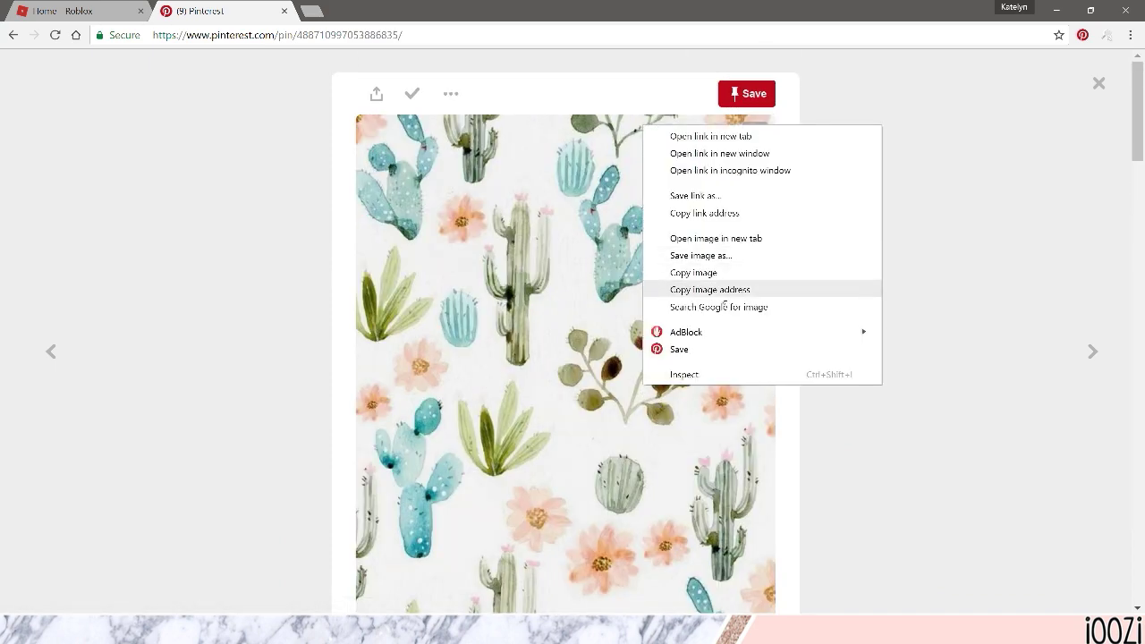
left_click(692, 271)
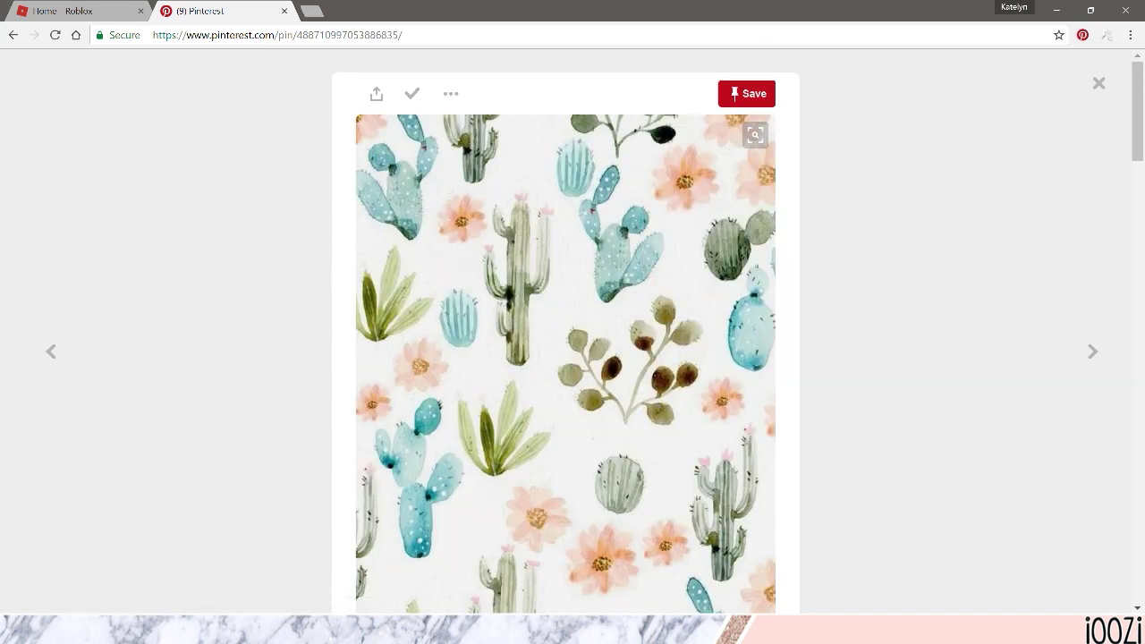
key("alt+Tab")
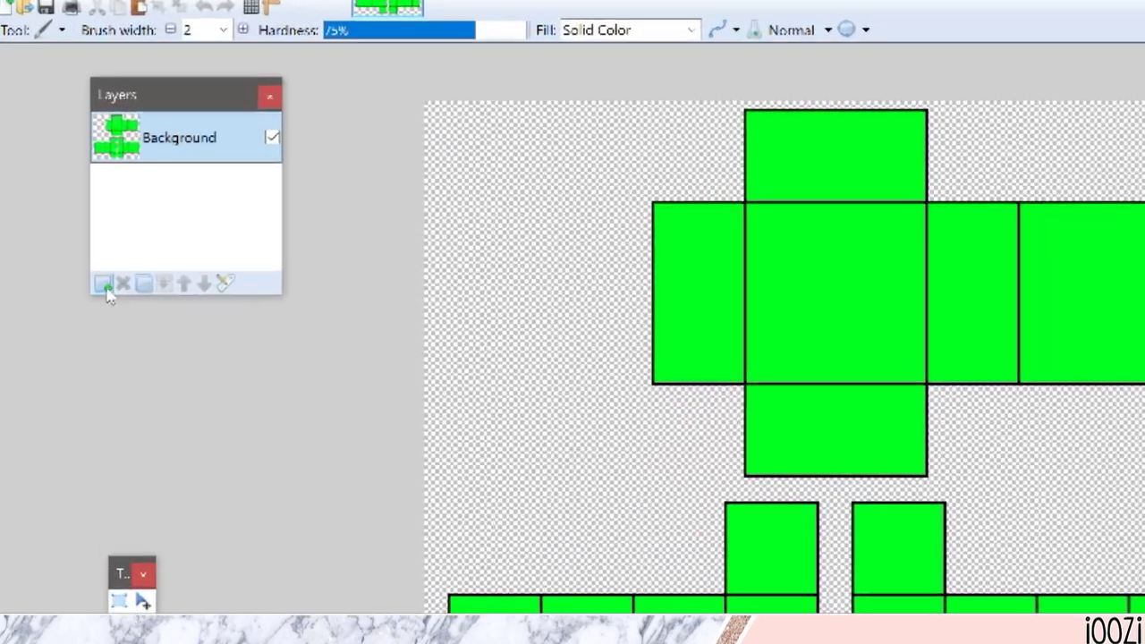
Add a new Layer 2 and move it below the Background layer
left_click(105, 286)
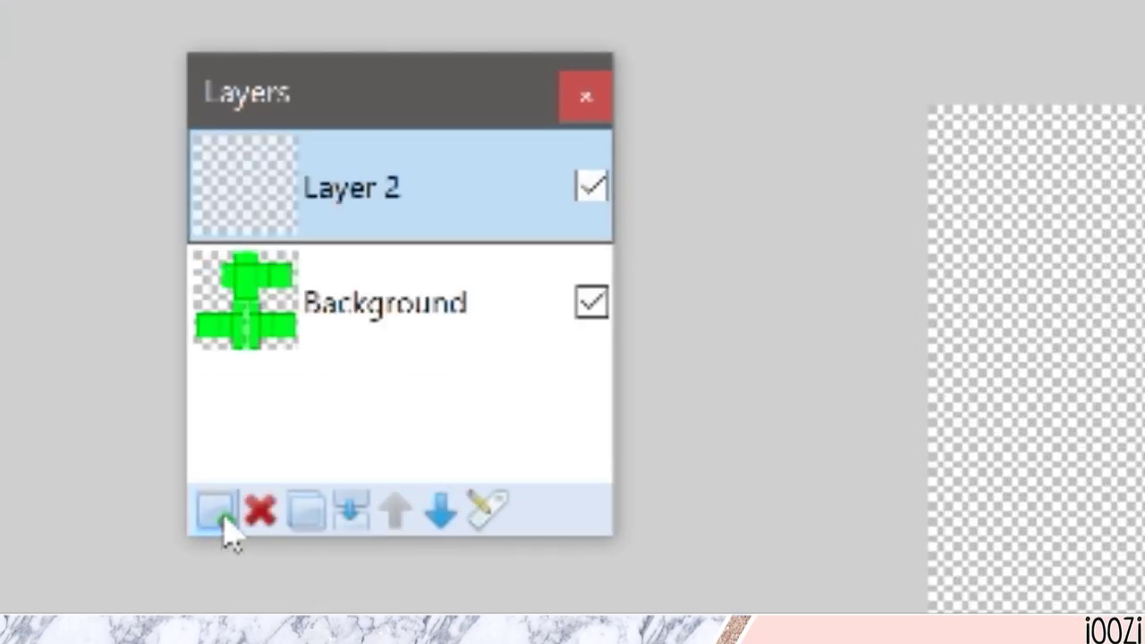
left_click_drag(430, 224, 434, 396)
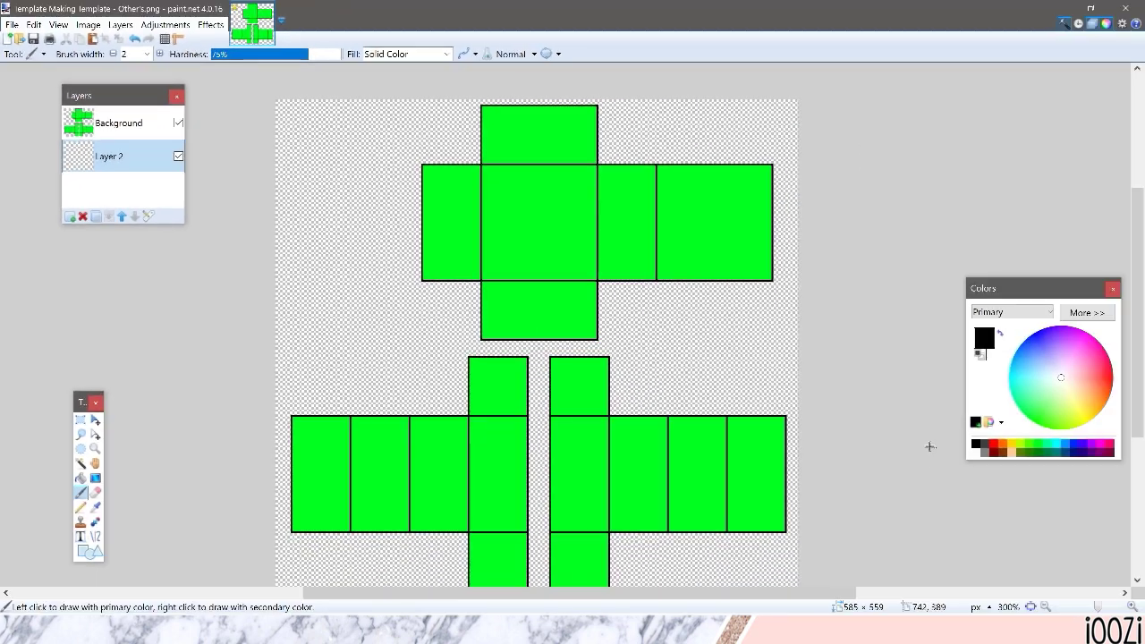
Paste the cactus pattern into Layer 2, keeping the canvas size, and shift it up
key("ctrl+v")
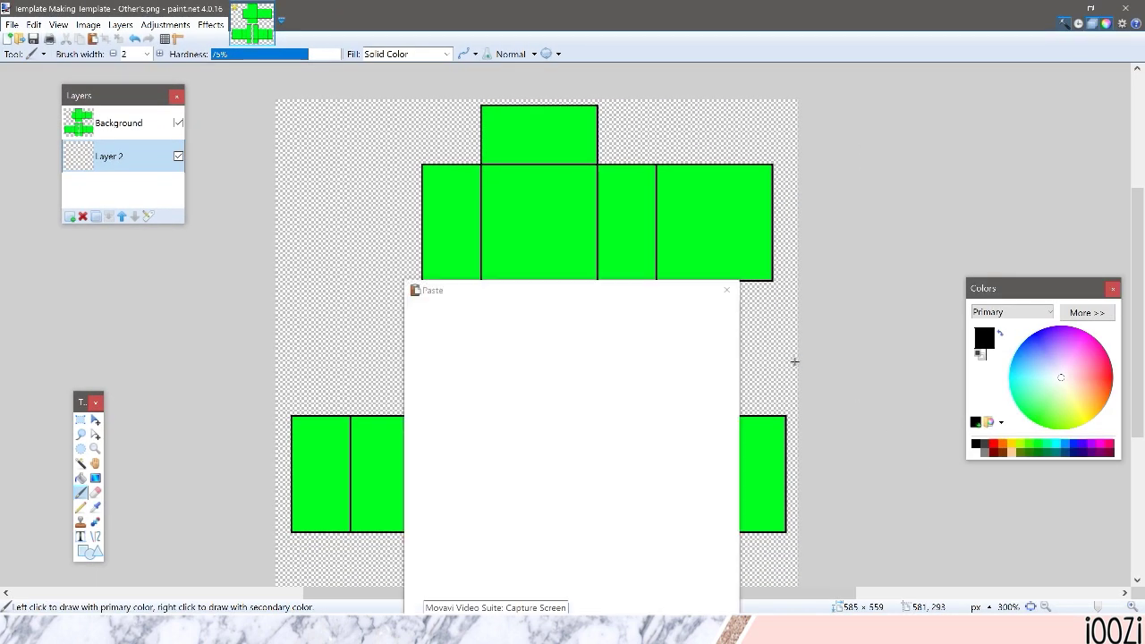
left_click(568, 597)
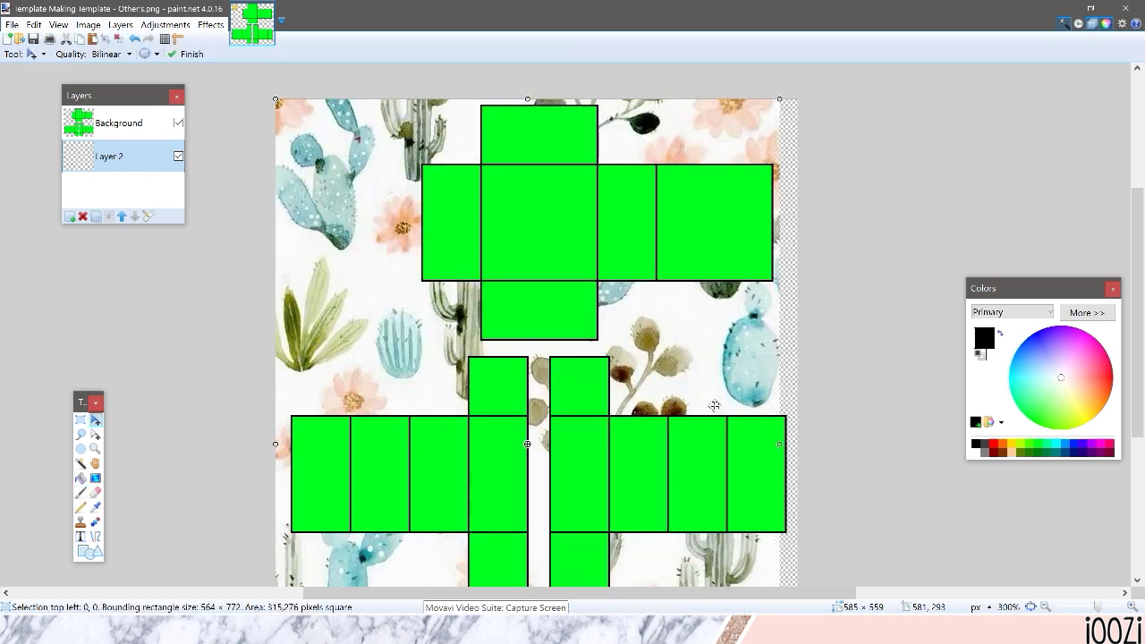
scroll(786, 461, "down", 2, "ctrl")
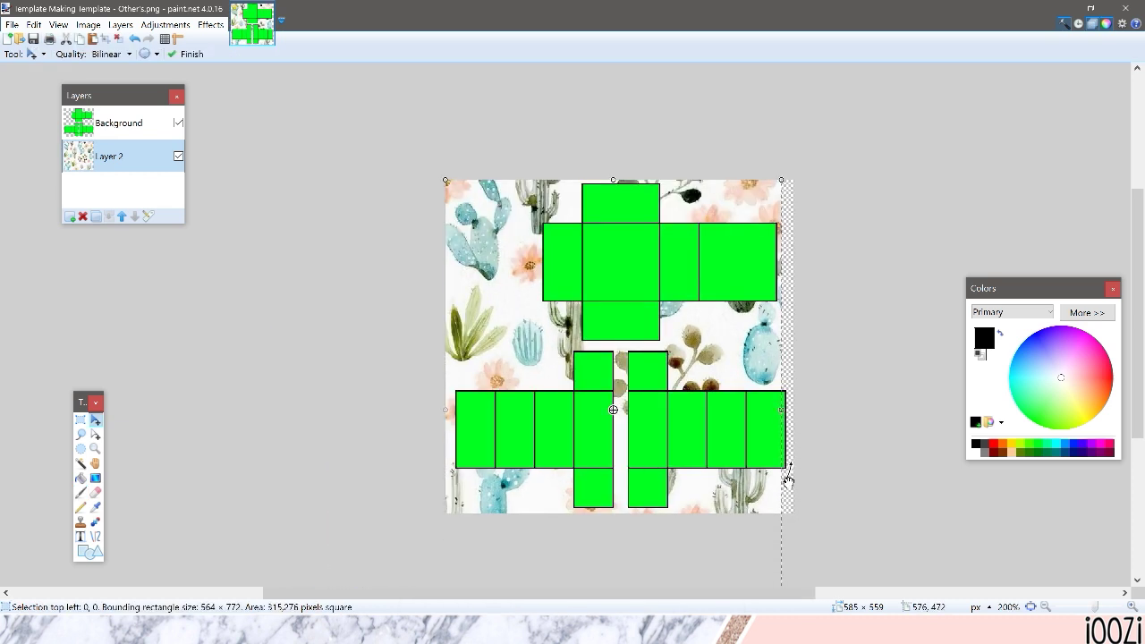
left_click_drag(753, 487, 745, 431)
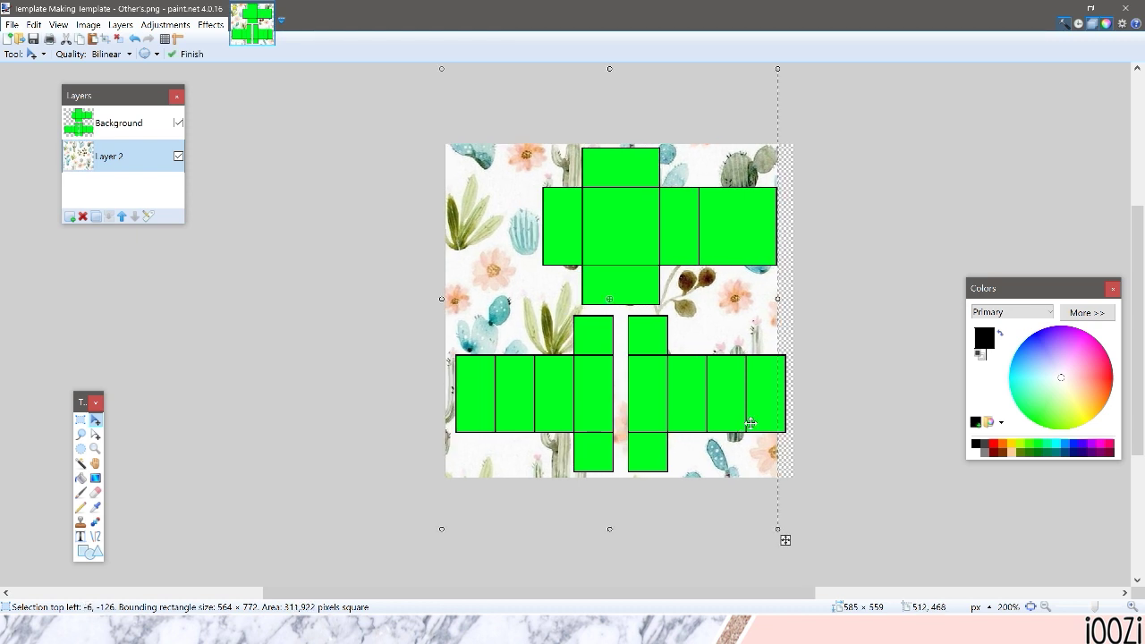
Stretch the cactus image to the right edge and add Layer 3 above it
left_click_drag(777, 299, 741, 385)
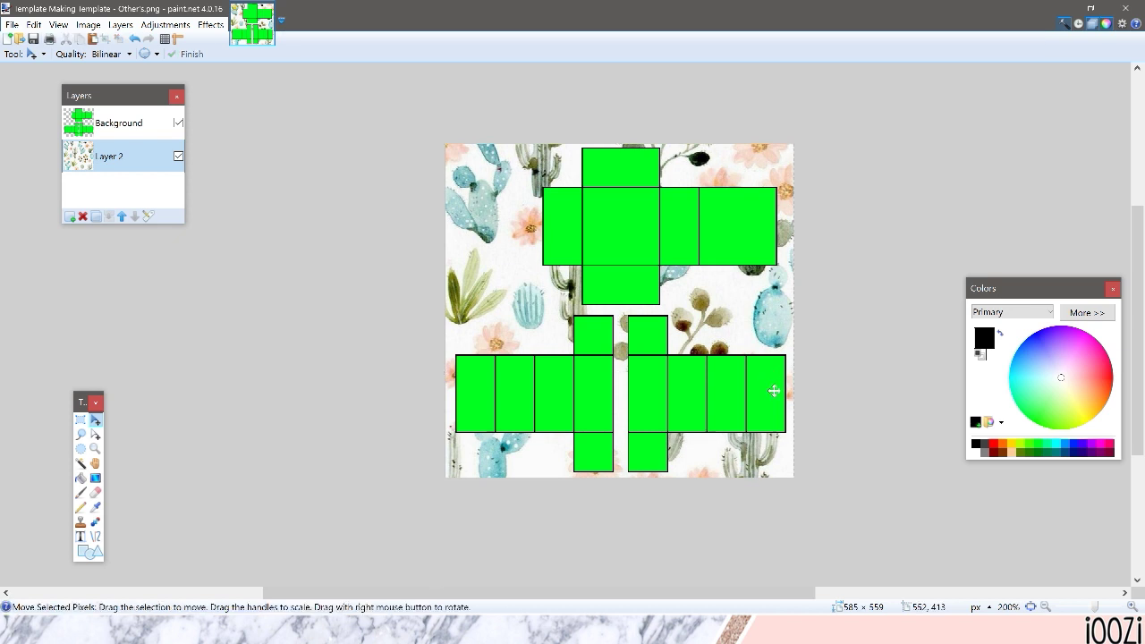
scroll(772, 381, "up", 2)
scroll(773, 390, "up", 1)
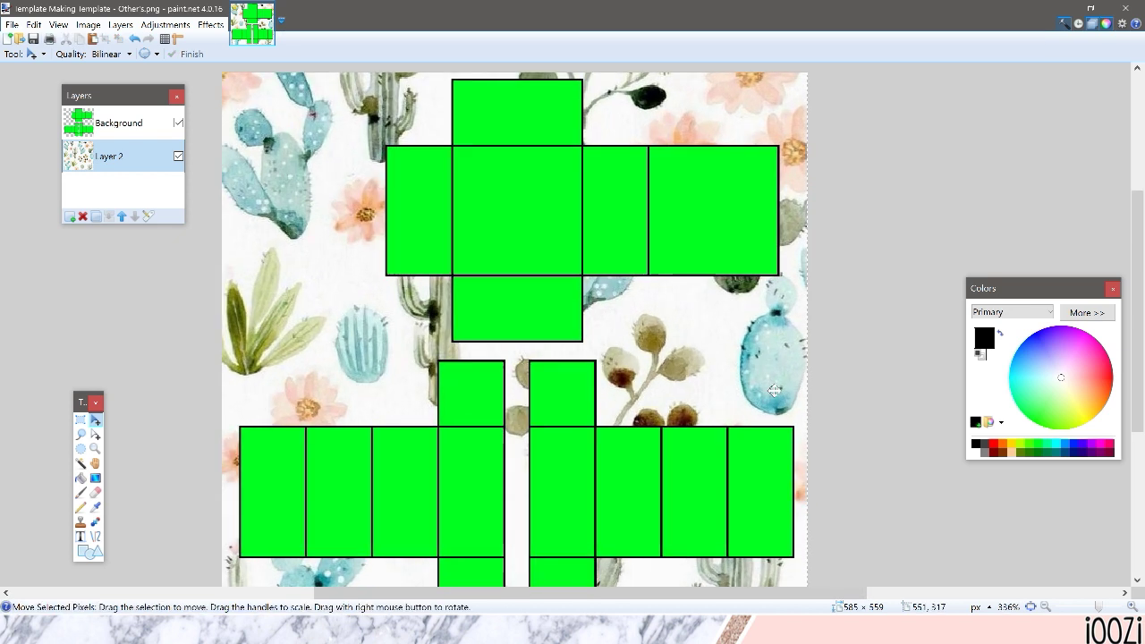
scroll(532, 411, "down", 1)
scroll(411, 406, "down", 2)
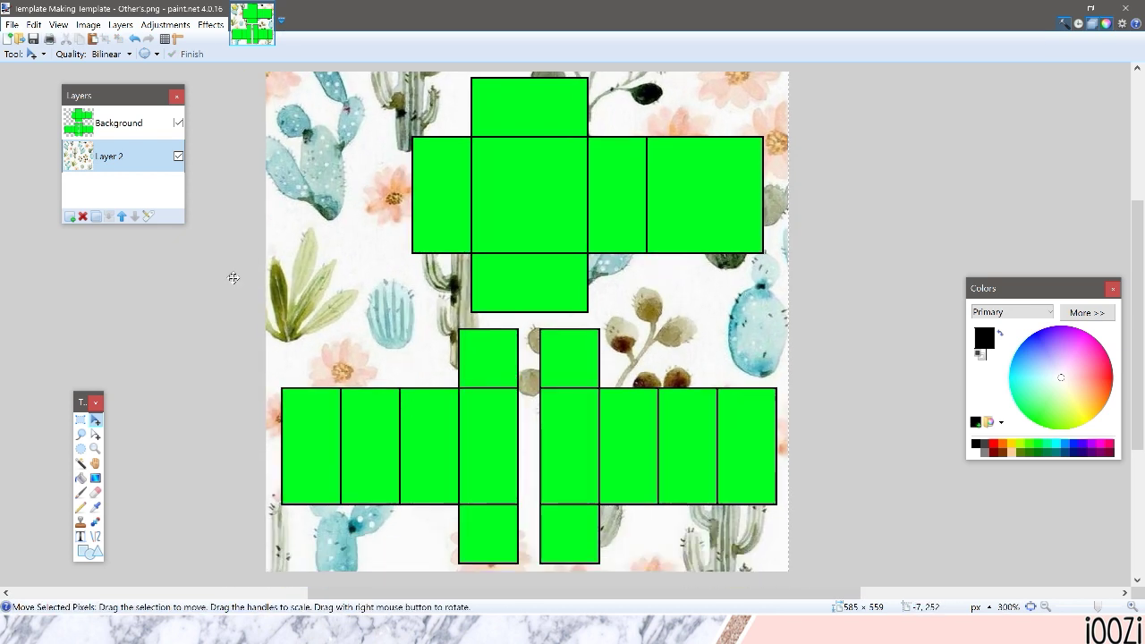
left_click(68, 214)
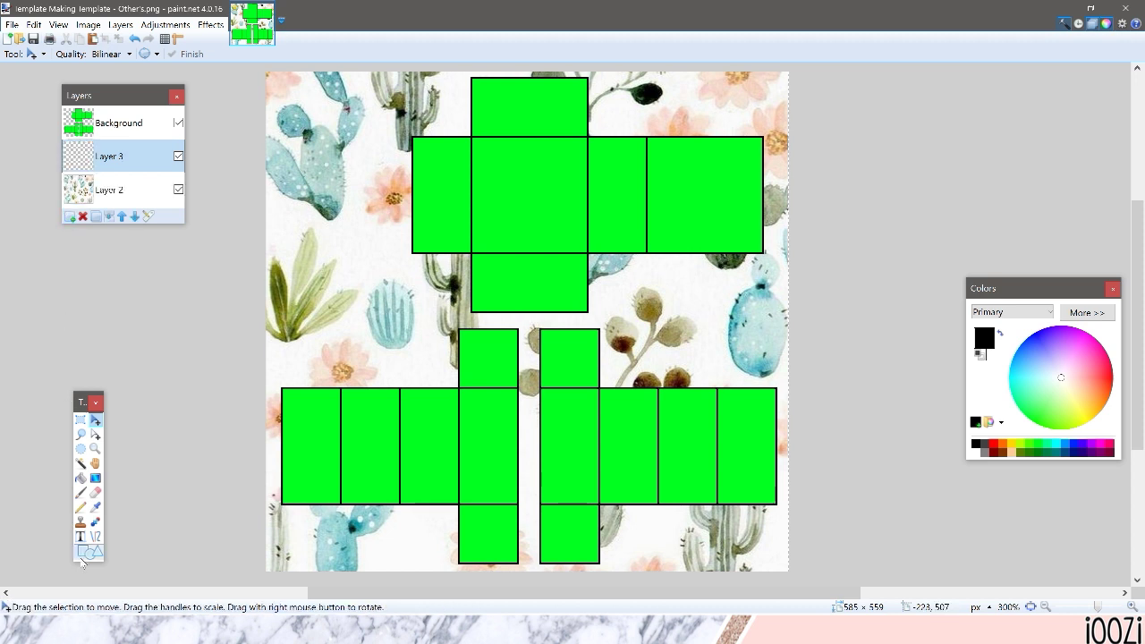
Open iOOzi Template.png from Background Template Orders as a second document
left_click(7, 25)
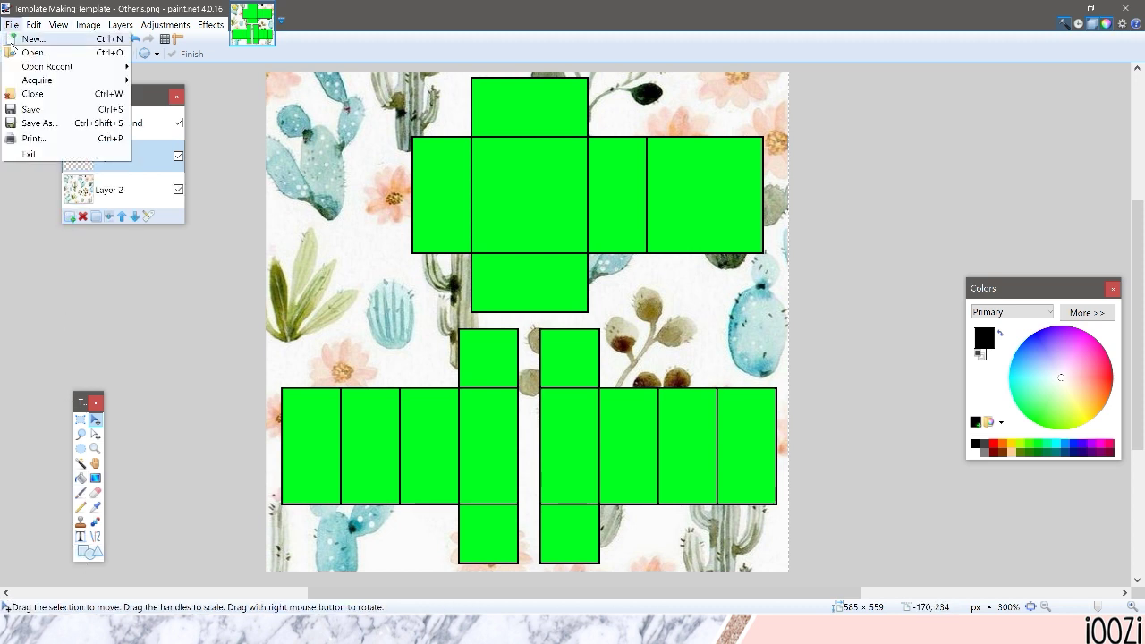
left_click(14, 55)
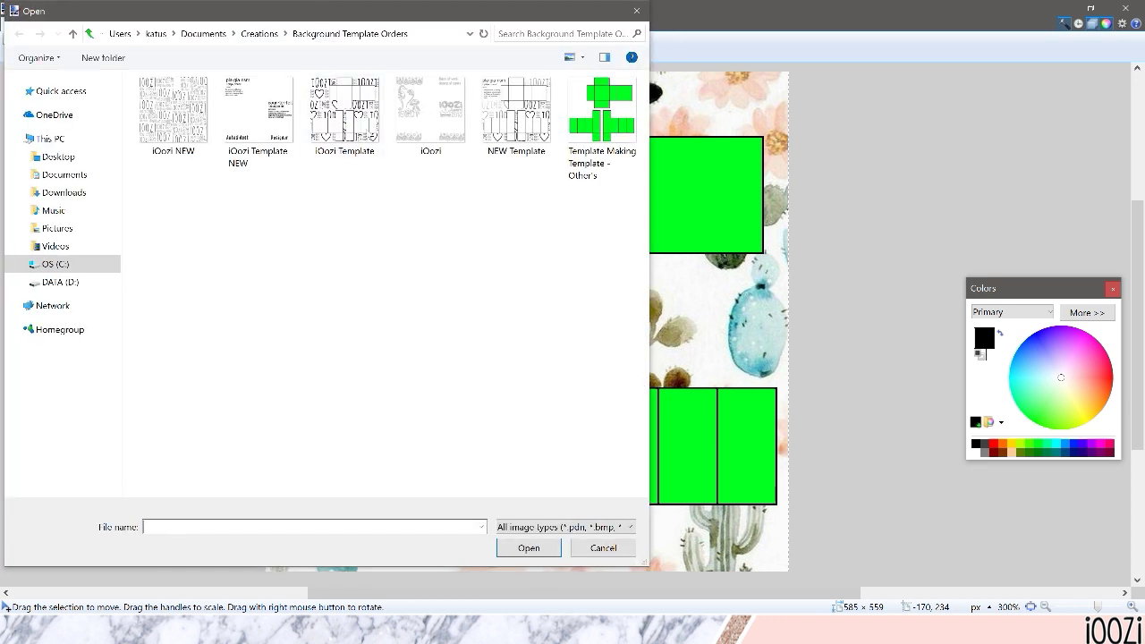
left_click(344, 112)
left_click(526, 548)
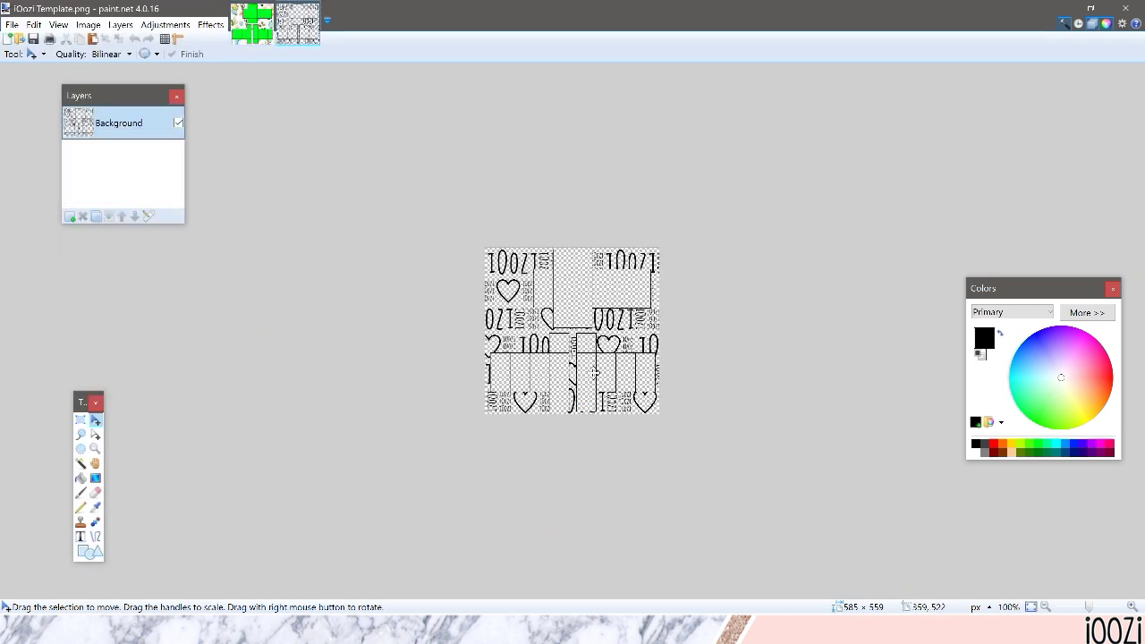
Back in the cactus template, start a text with the Text tool at size 216
key("ctrl+Tab")
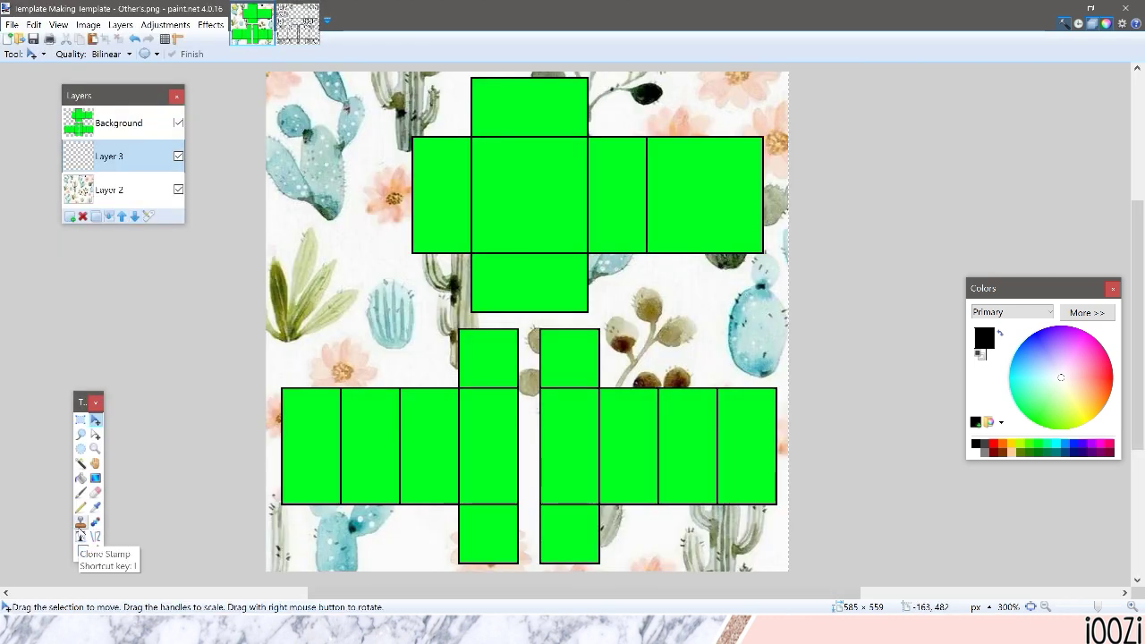
left_click(80, 522)
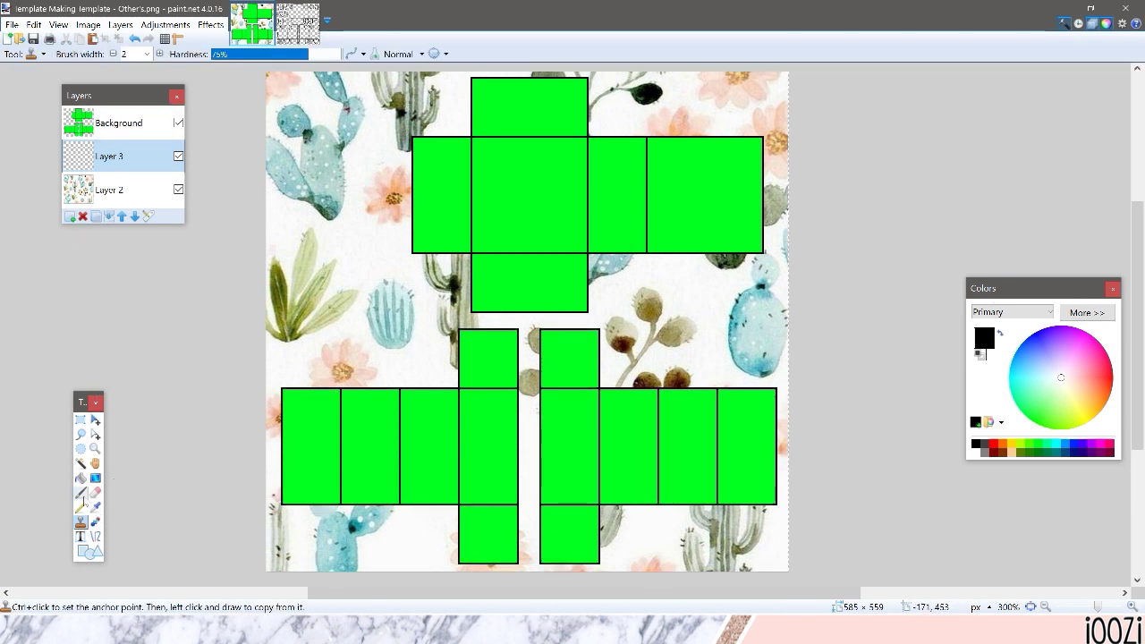
left_click(80, 537)
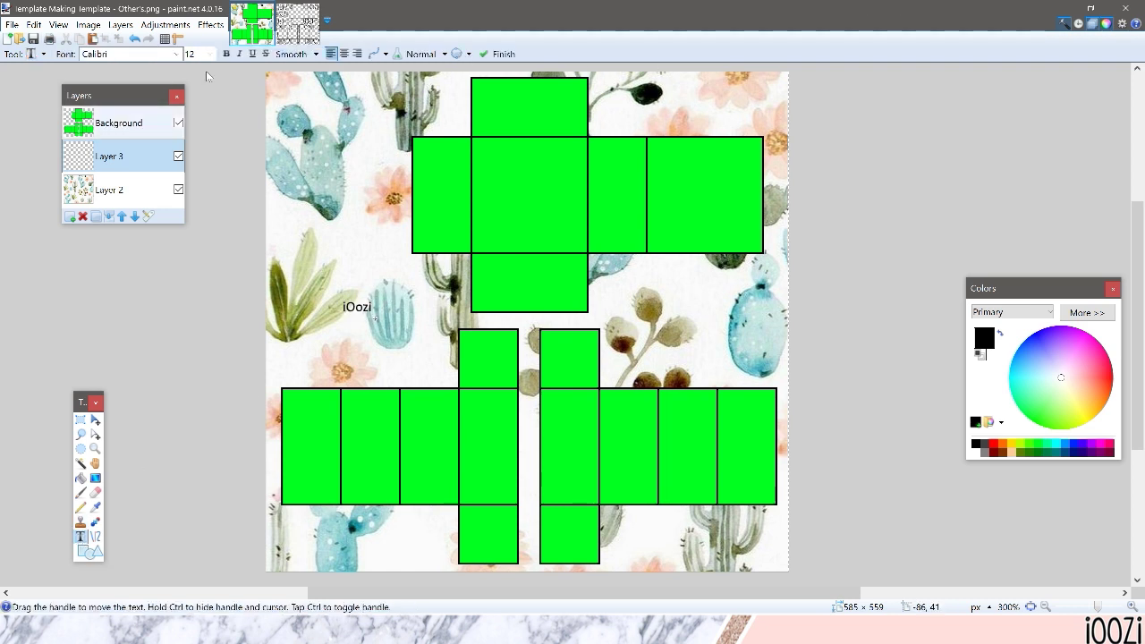
left_click(211, 54)
left_click(200, 326)
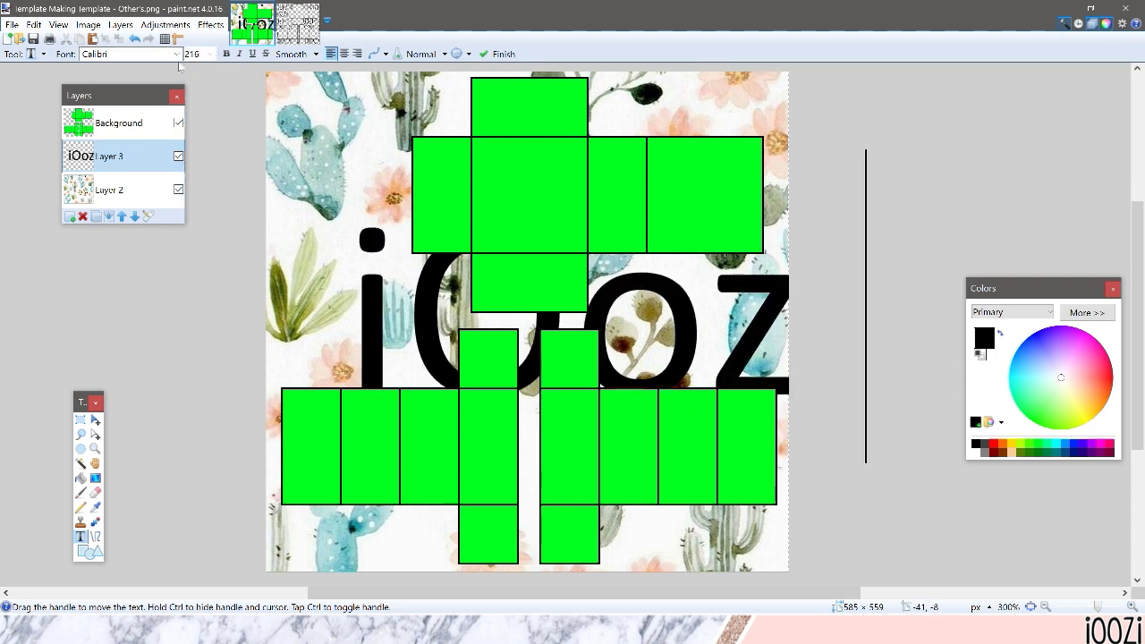
Try the username in A little sunshine at size 96, reposition it, then undo it
left_click(179, 55)
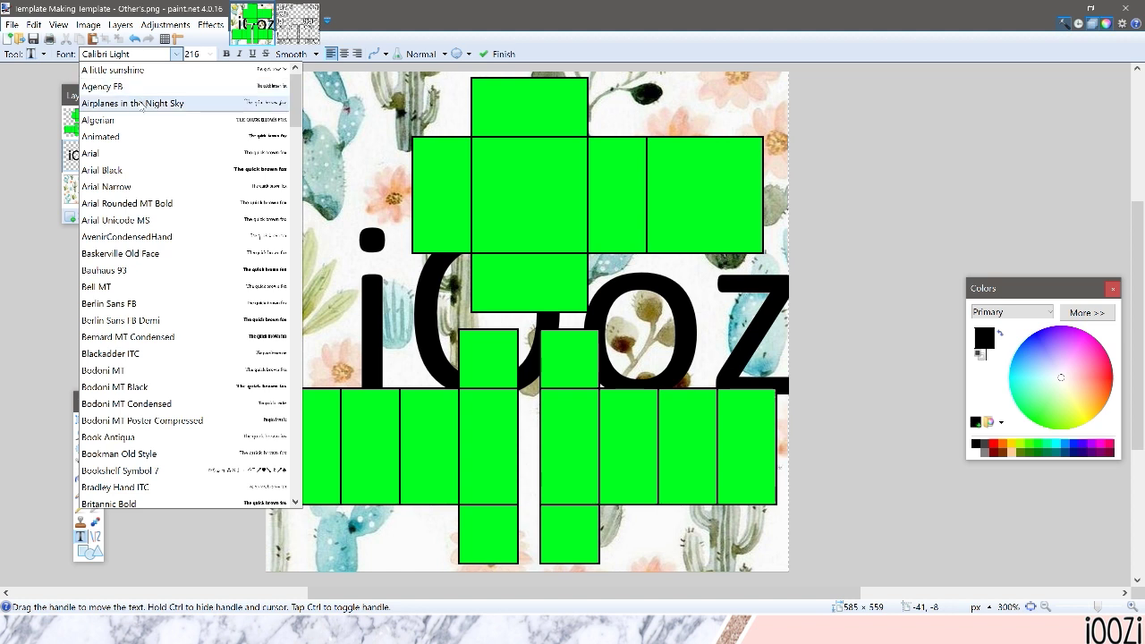
left_click(108, 69)
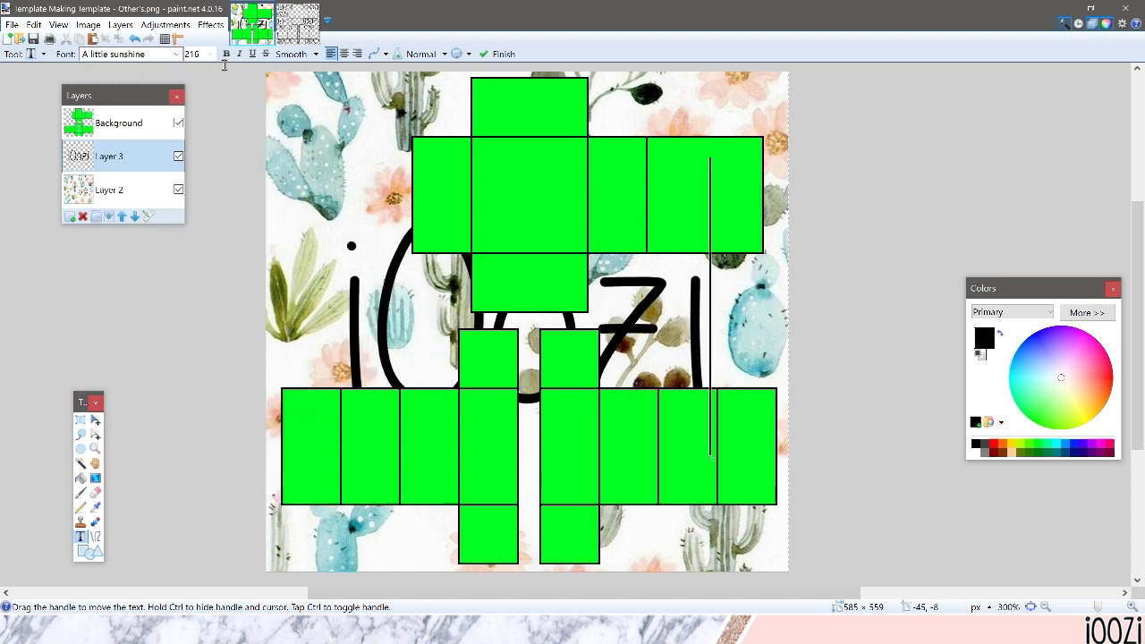
left_click(210, 54)
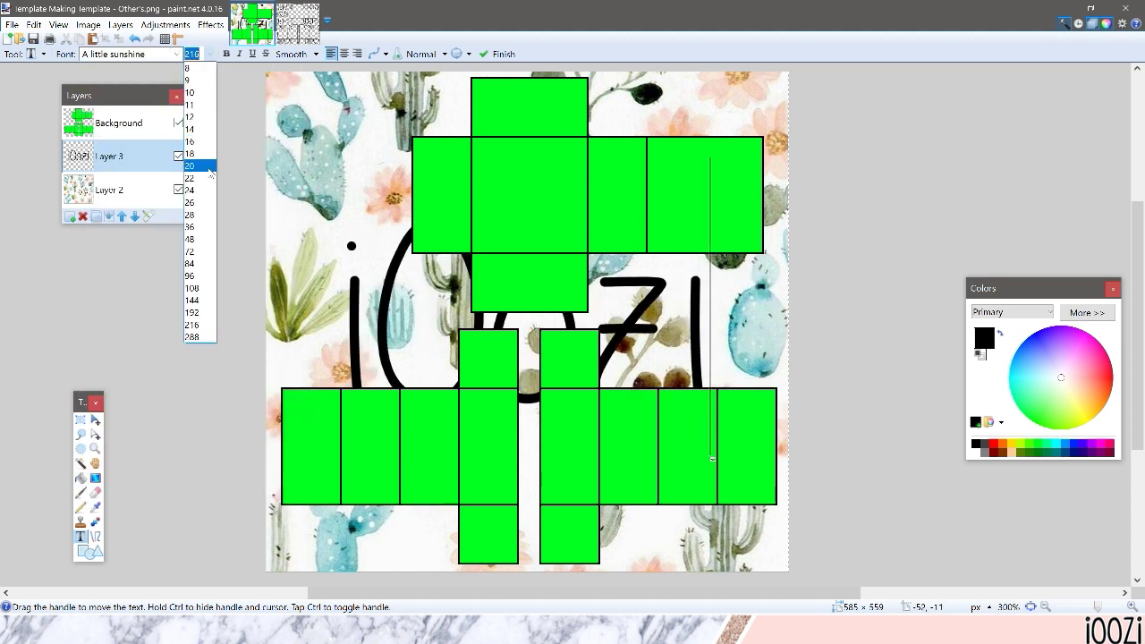
left_click(190, 275)
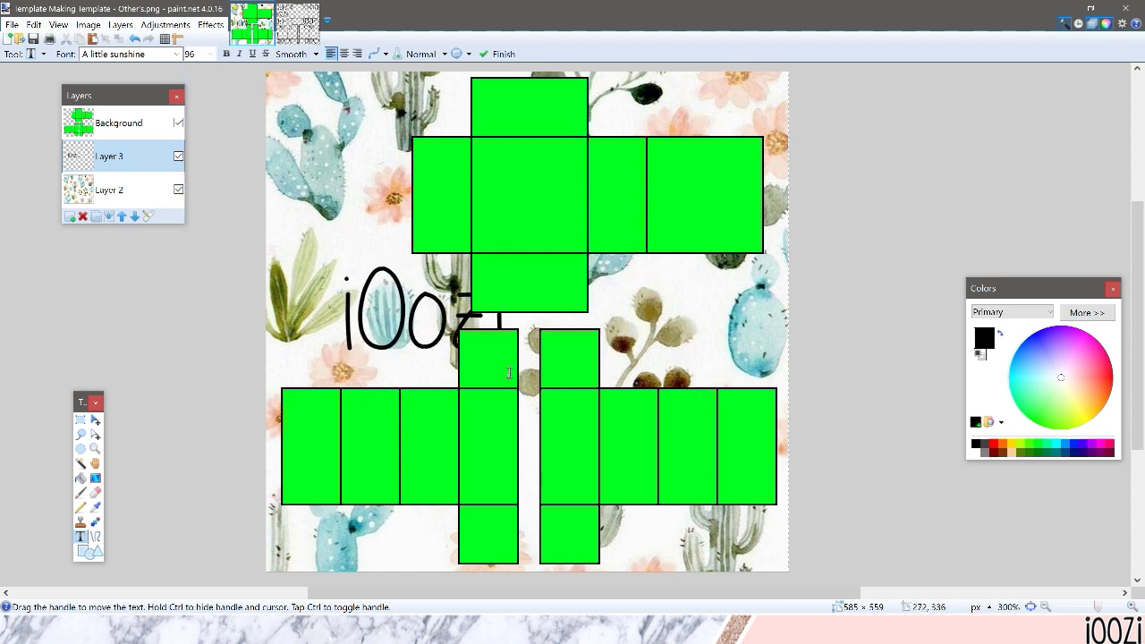
left_click_drag(508, 379, 451, 406)
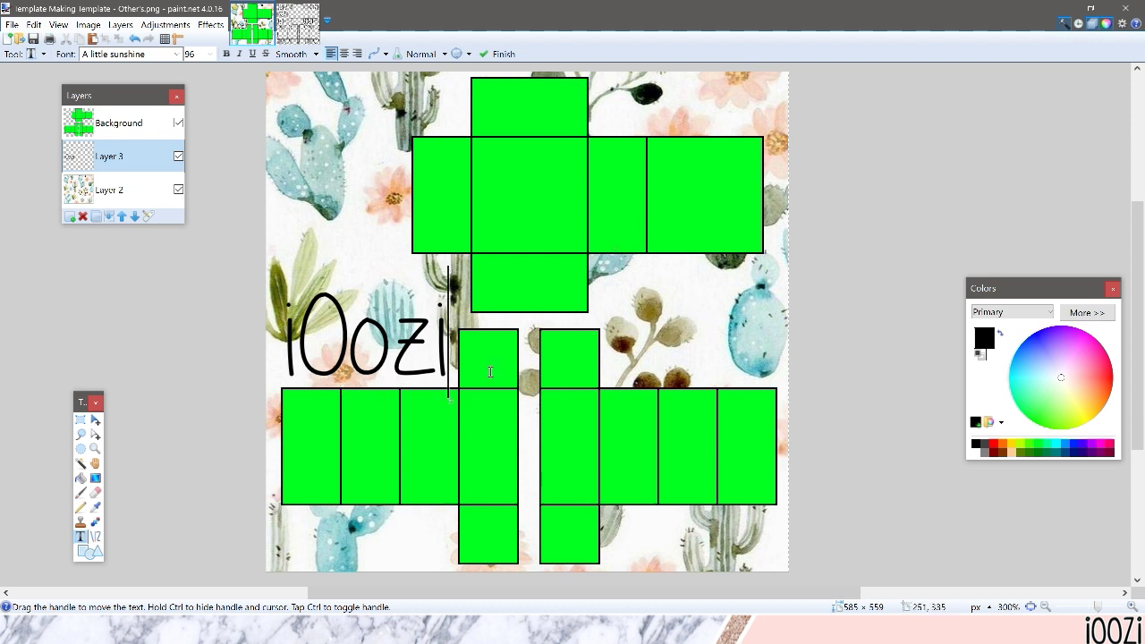
key("Escape")
key("ctrl+z")
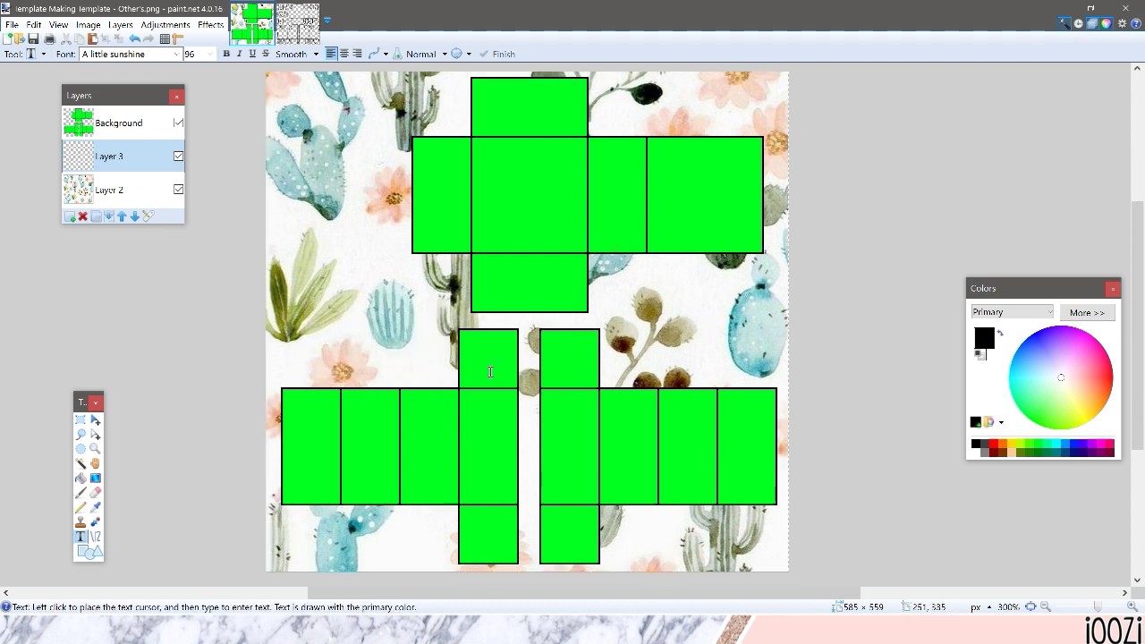
Paste the username-and-hearts pattern into Layer 3 and fade it to opacity 63
key("ctrl+v")
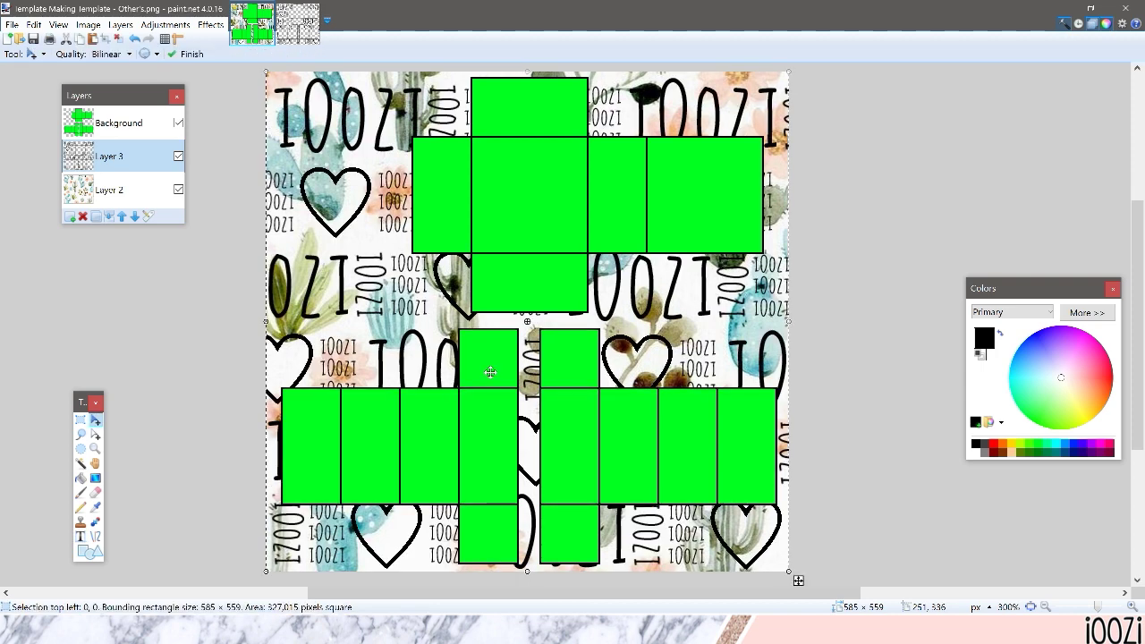
double_click(123, 156)
left_click_drag(555, 238, 802, 259)
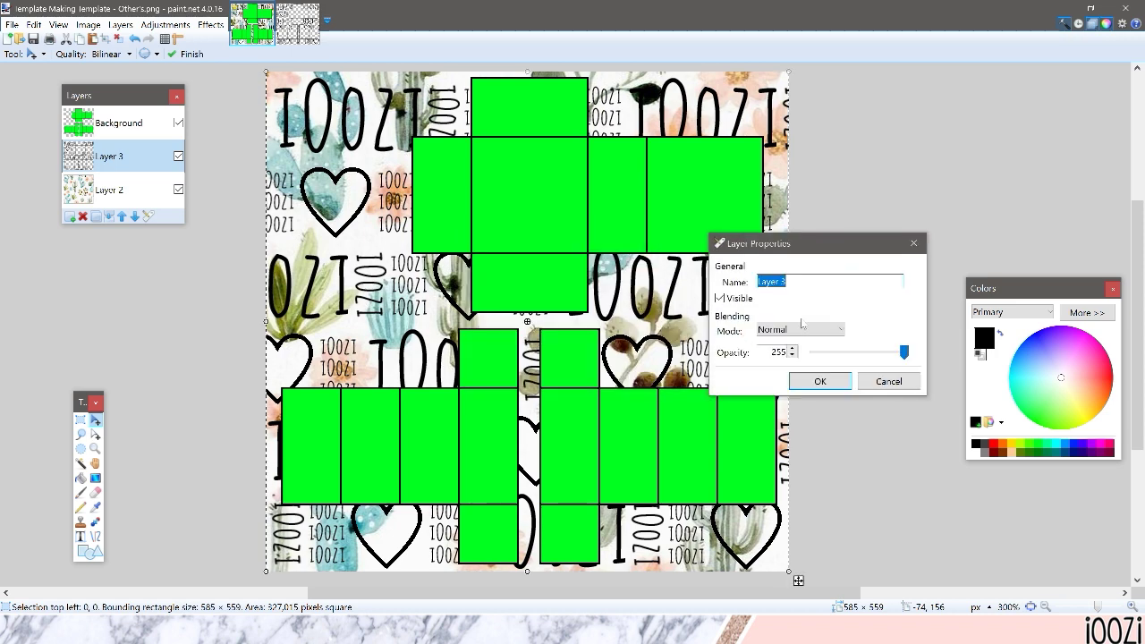
left_click_drag(888, 358, 833, 359)
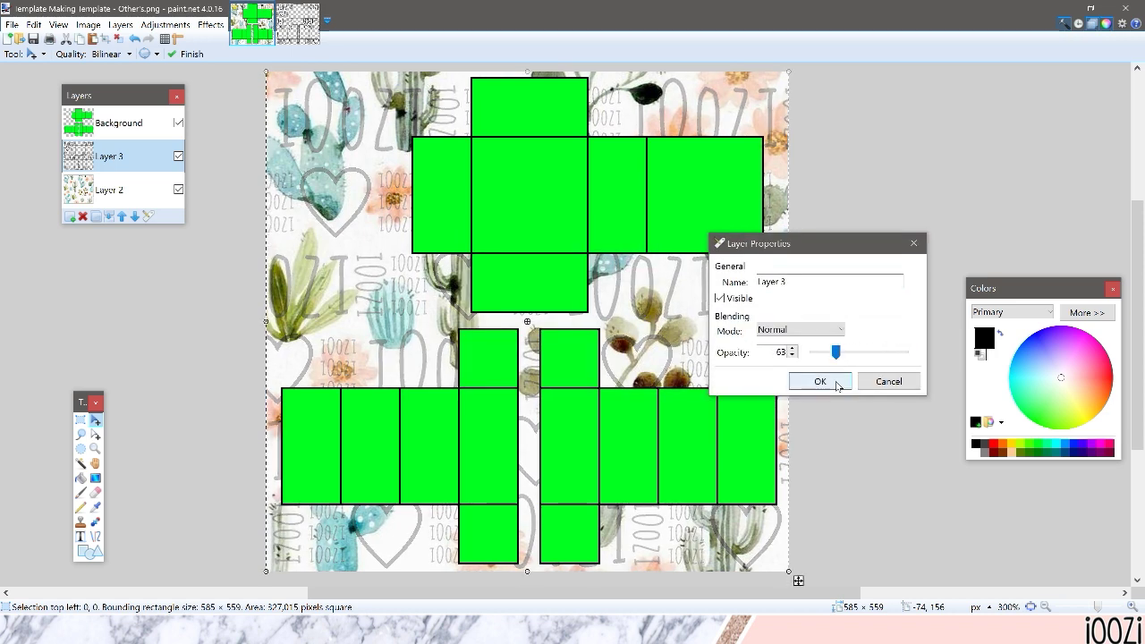
left_click(819, 380)
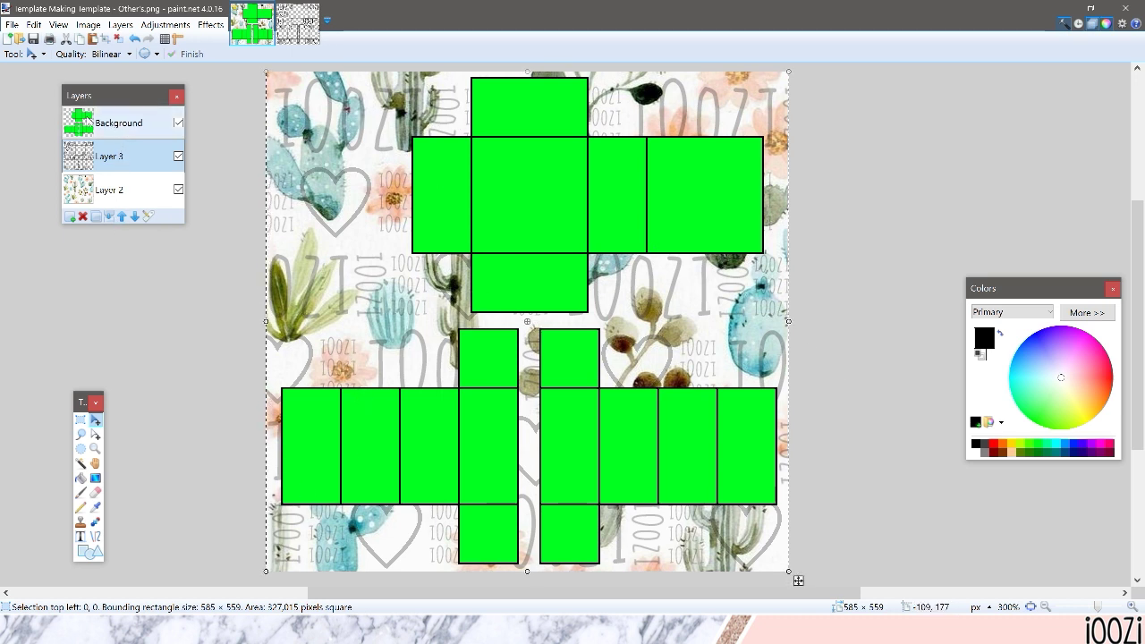
left_click(93, 124)
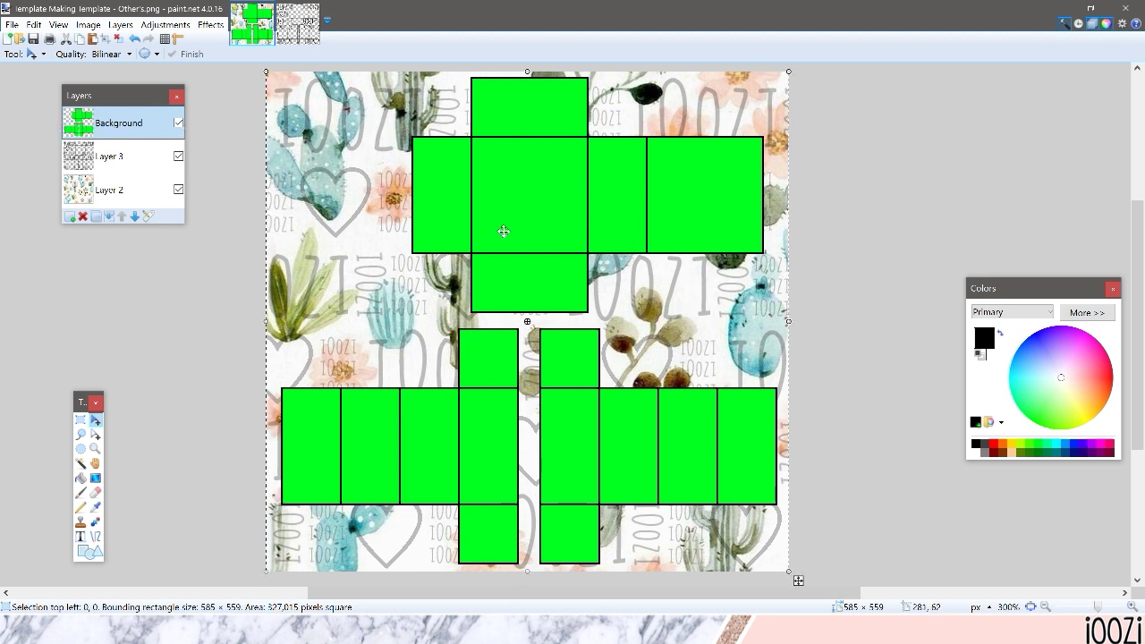
Add a blank layer above Layer 3 and merge the layers down into one Layer 2
left_click(140, 161)
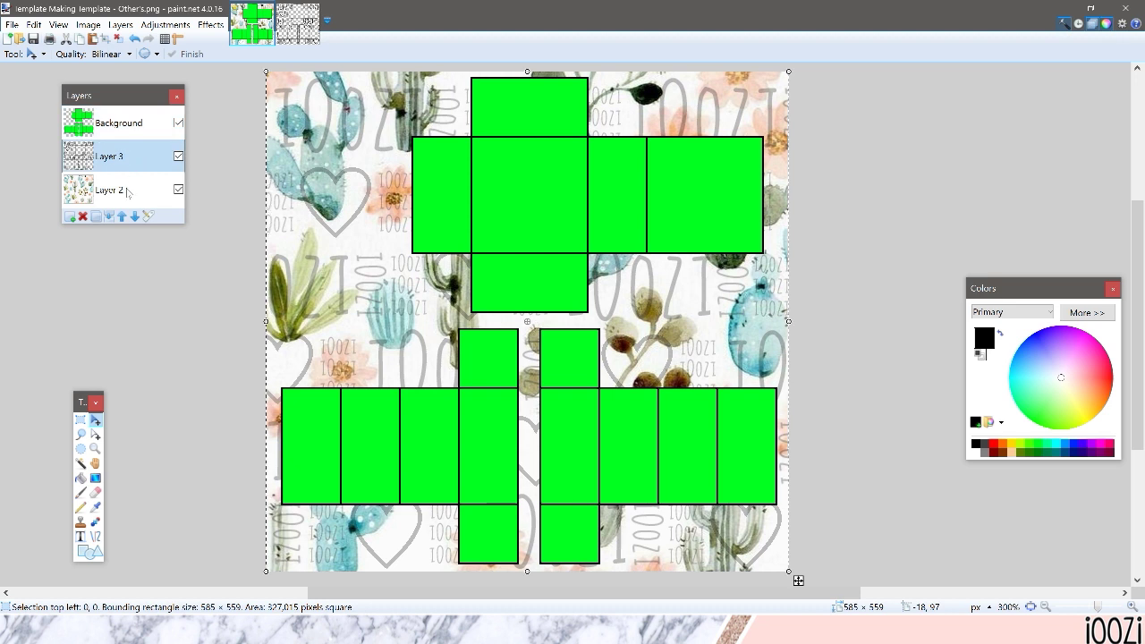
left_click(69, 216)
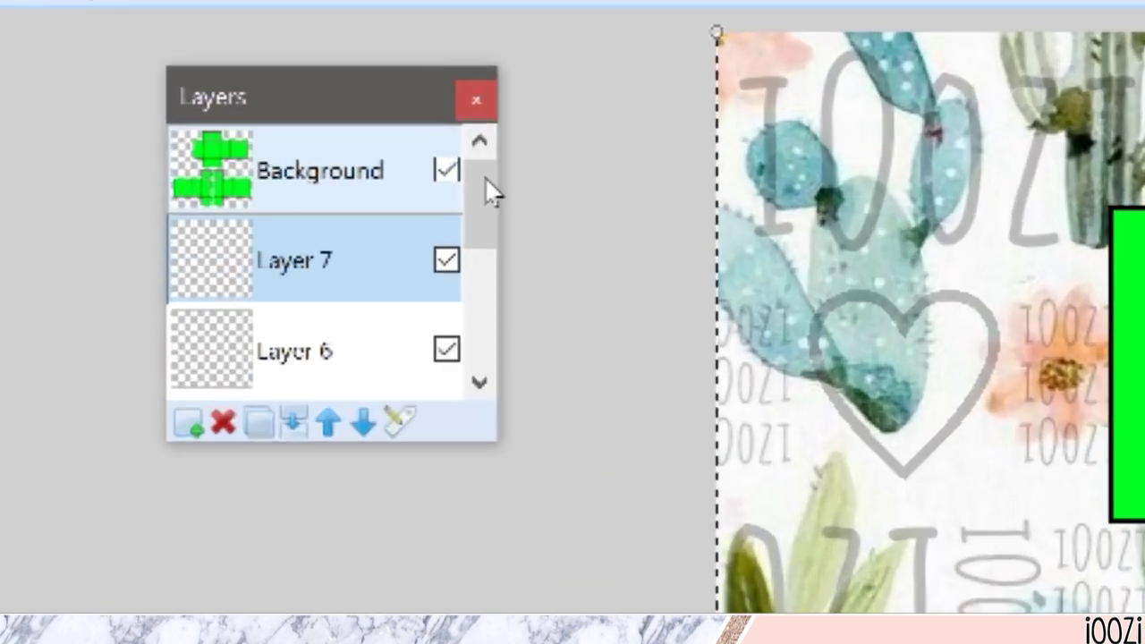
scroll(644, 339, "down", 4)
scroll(648, 259, "up", 4)
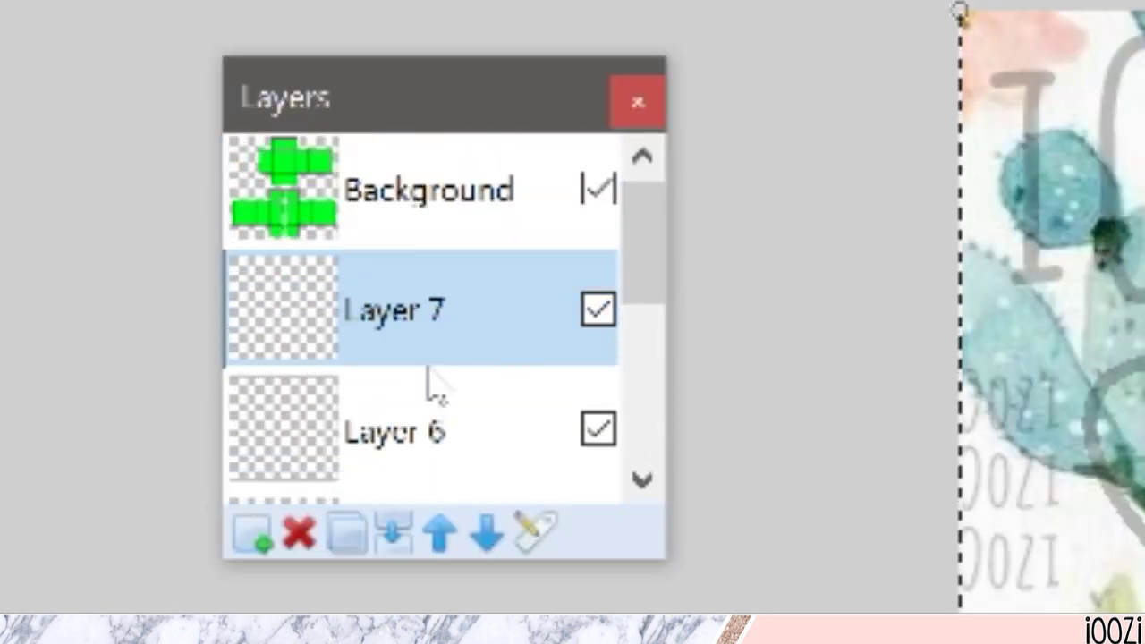
left_click(386, 535)
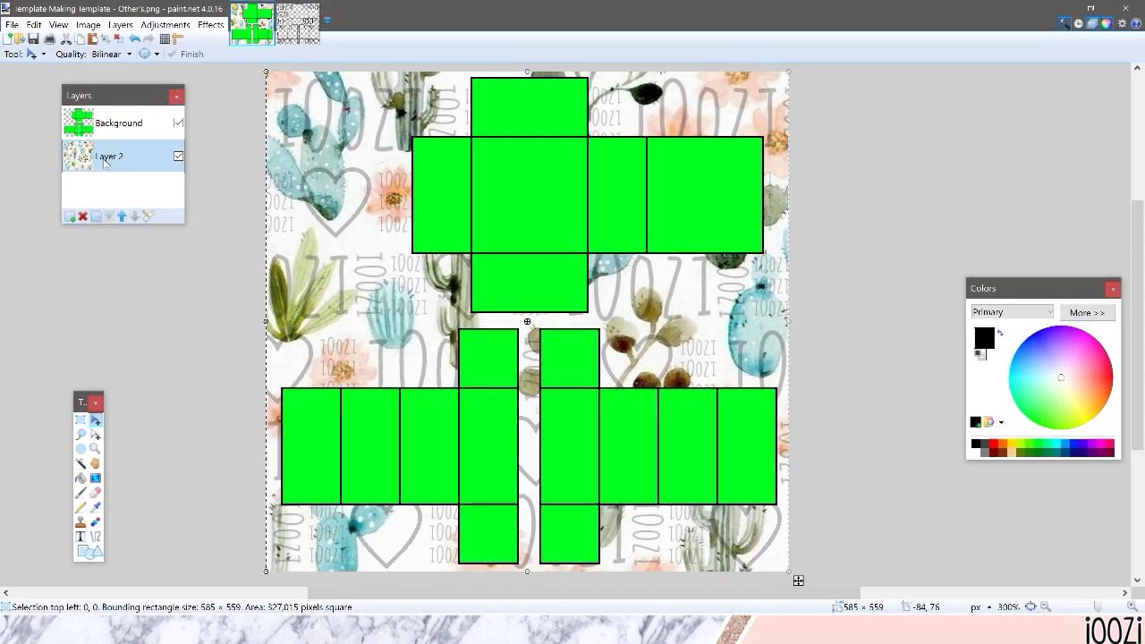
left_click(118, 135)
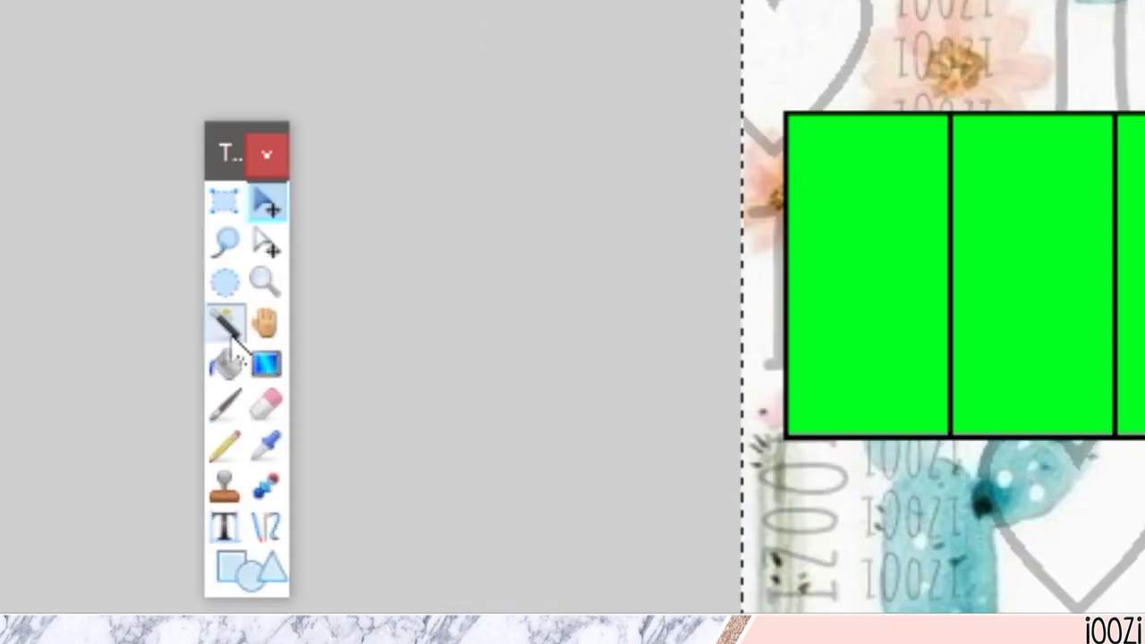
Magic-wand select all green panels globally and clear the pattern behind them on Layer 2
left_click(80, 463)
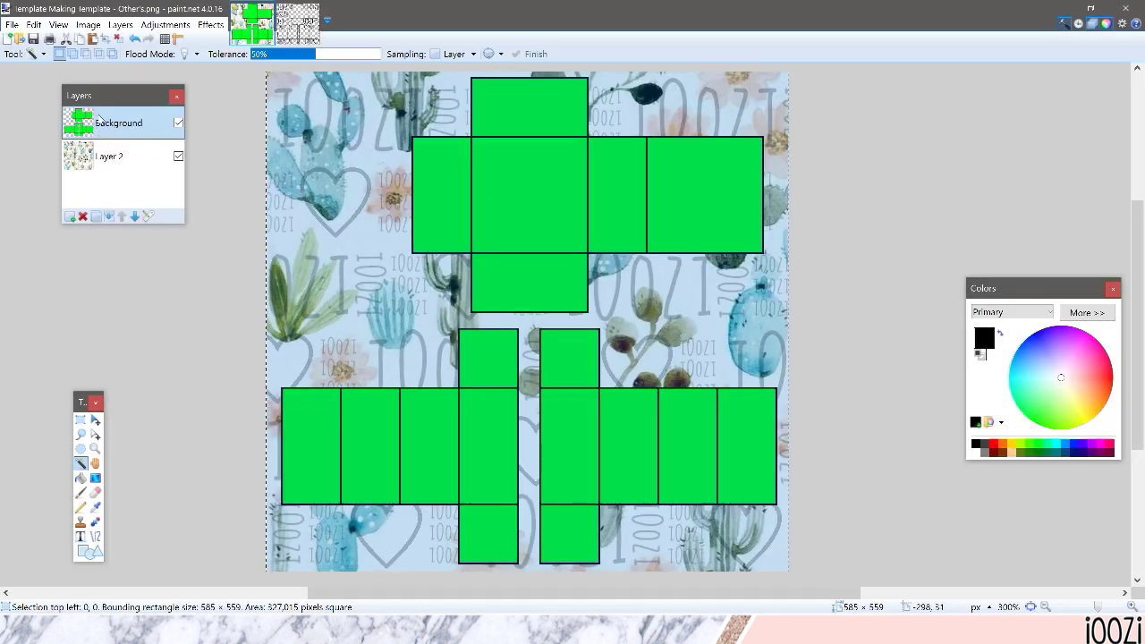
key("shift")
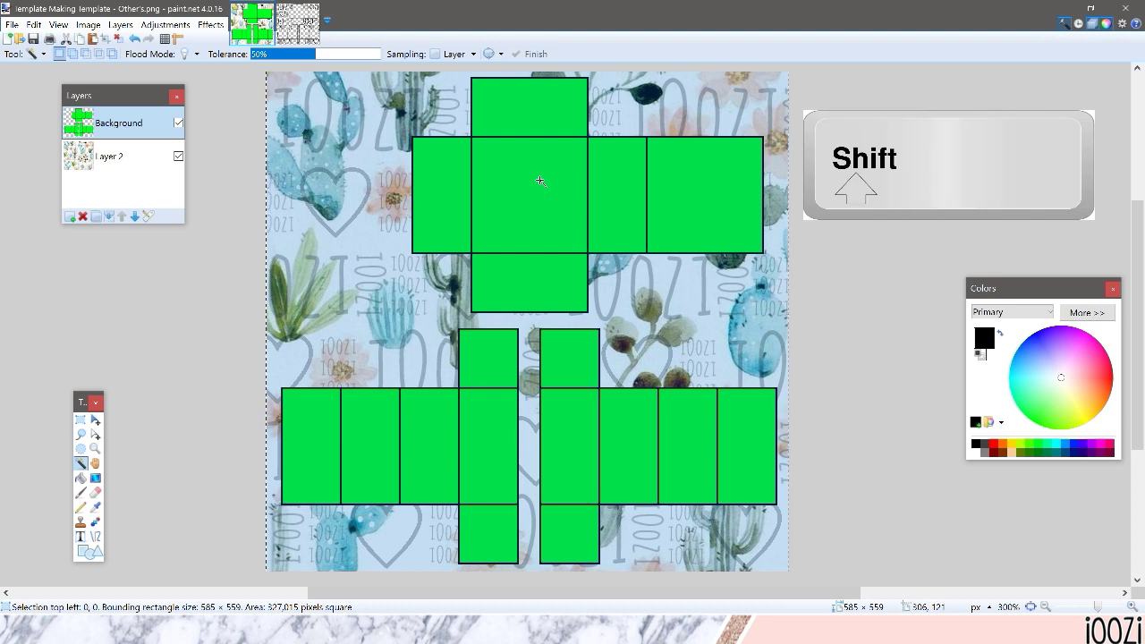
left_click(541, 181, "shift")
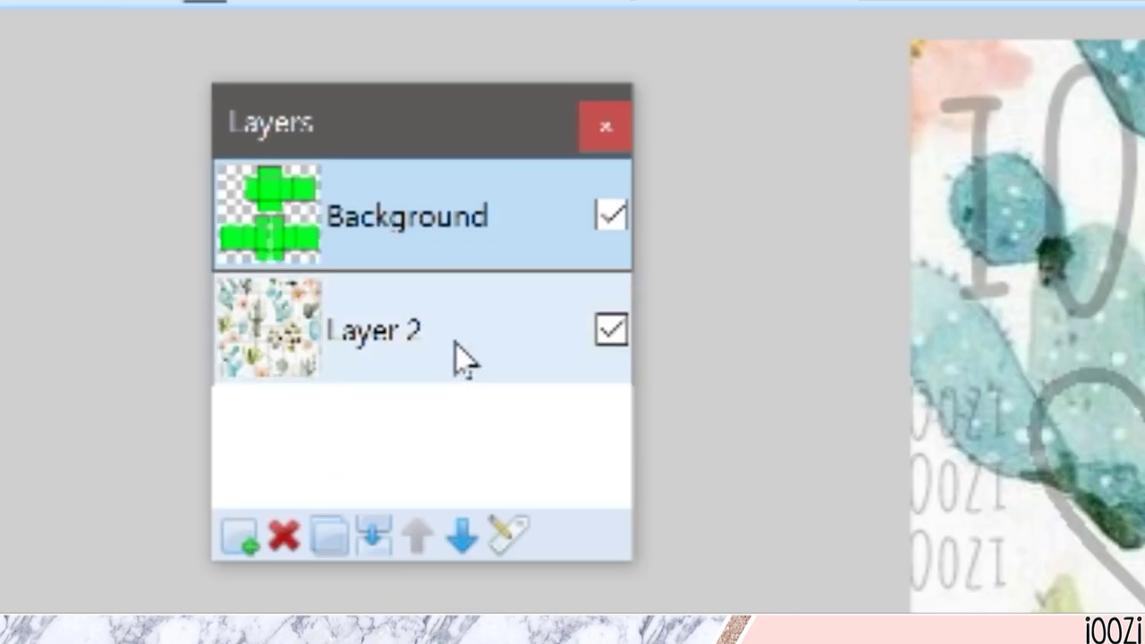
left_click(460, 357)
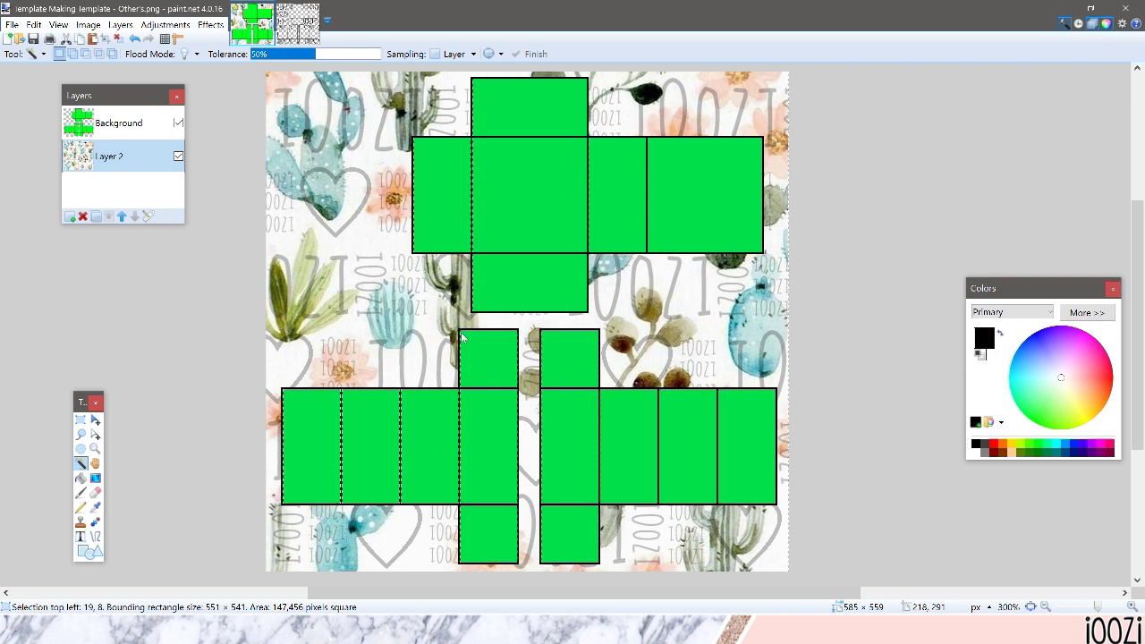
left_click(132, 129)
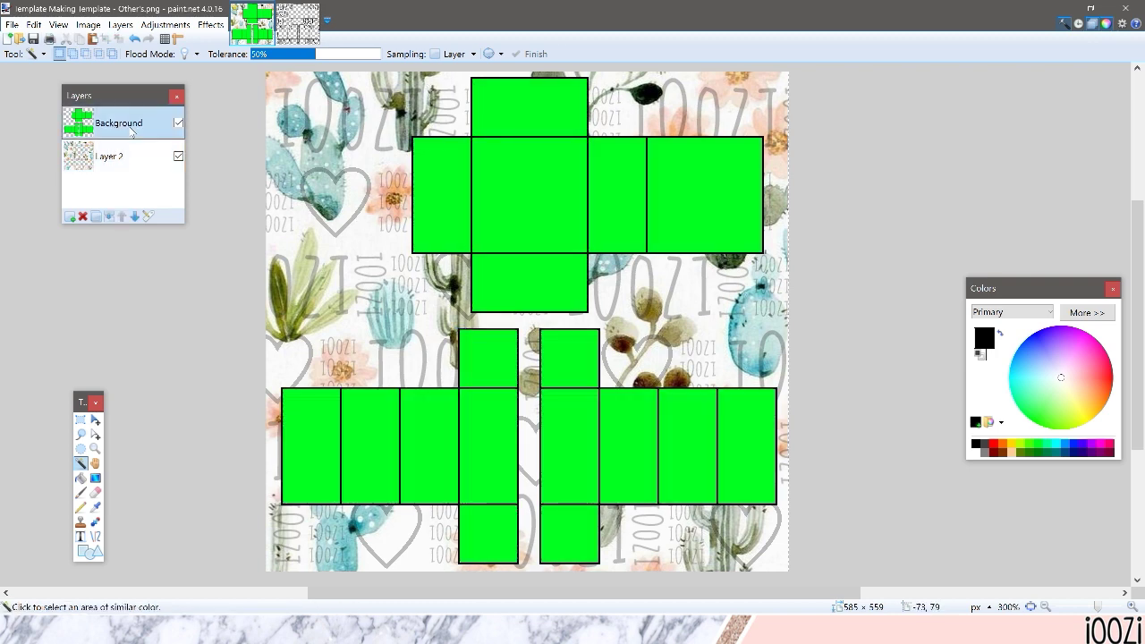
Magic Wand and delete the green Background panels, keeping black borders, then merge into Layer 2
left_click(180, 124)
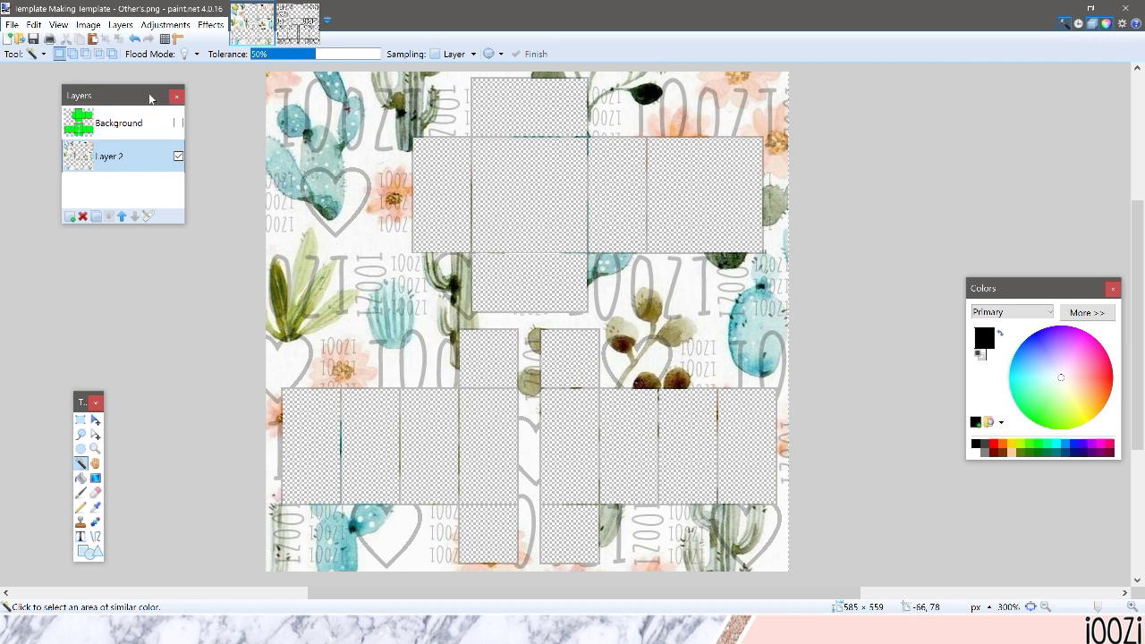
left_click(178, 125)
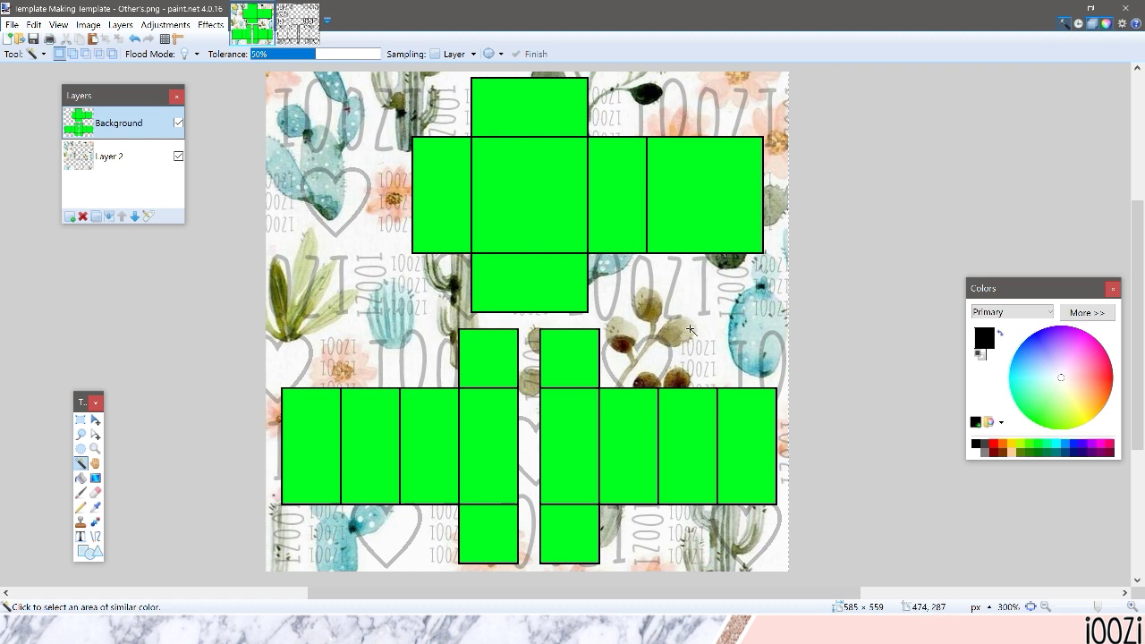
left_click(527, 213)
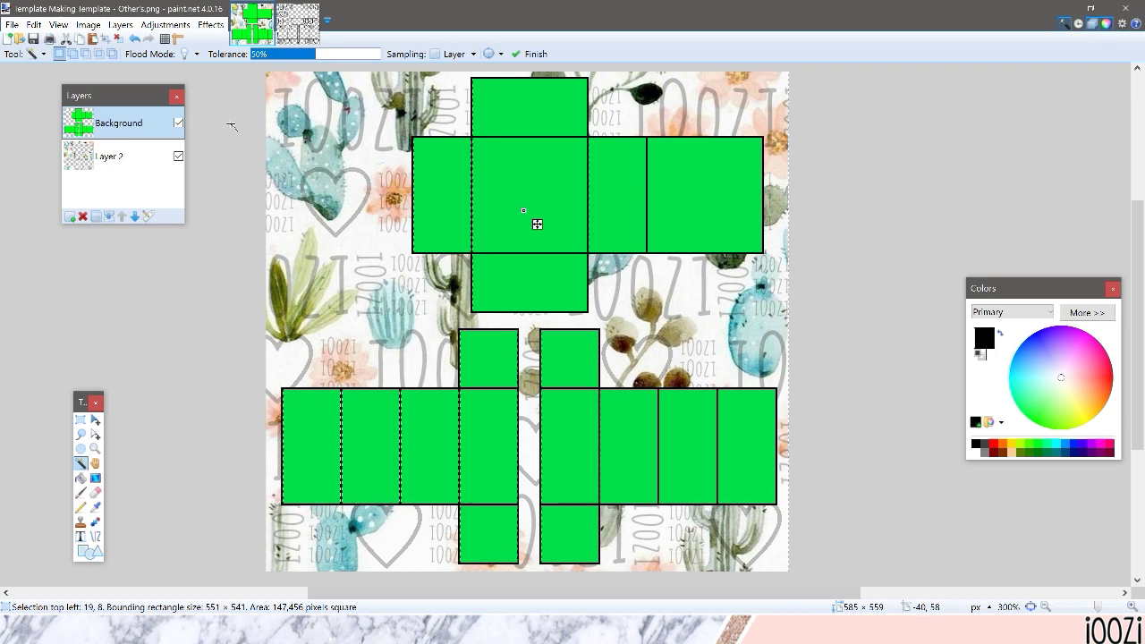
key("Delete")
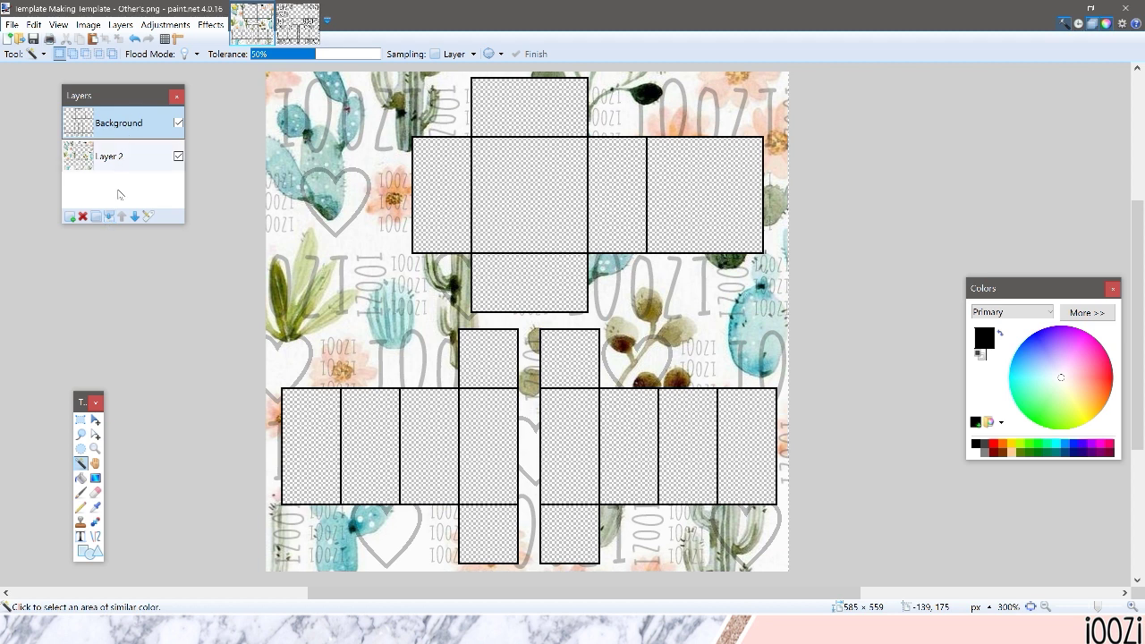
left_click(112, 218)
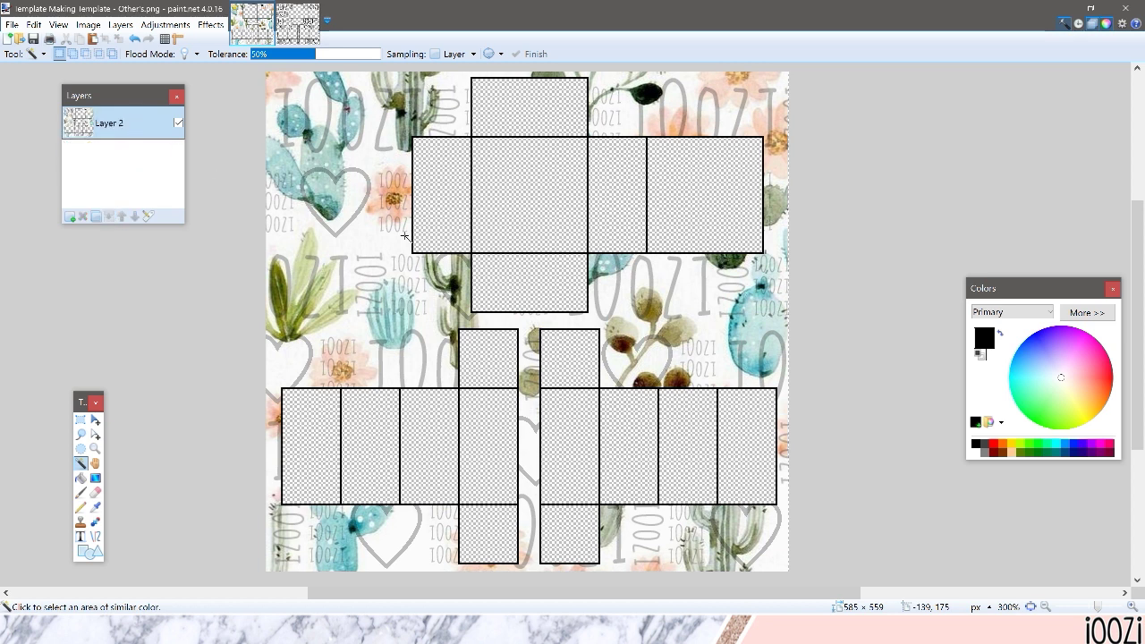
left_click(456, 283)
Save the image as 'Cactus Template.png' in TEMPLATES > BACKGROUND TEMPLATES, confirming the PNG settings
key("ctrl+shift+s")
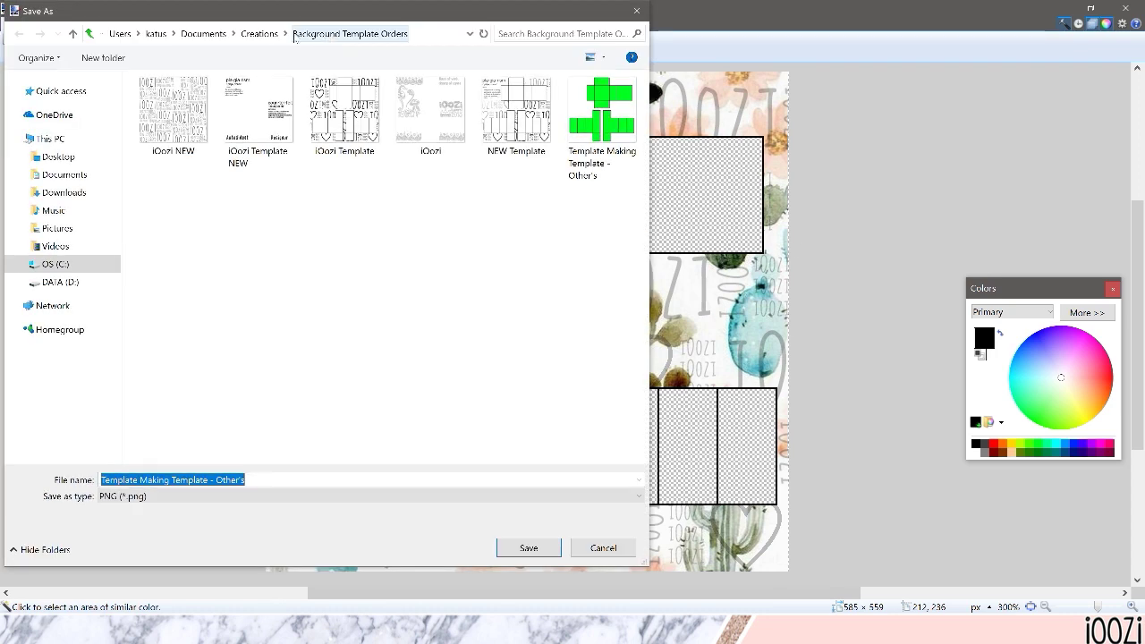
double_click(170, 257)
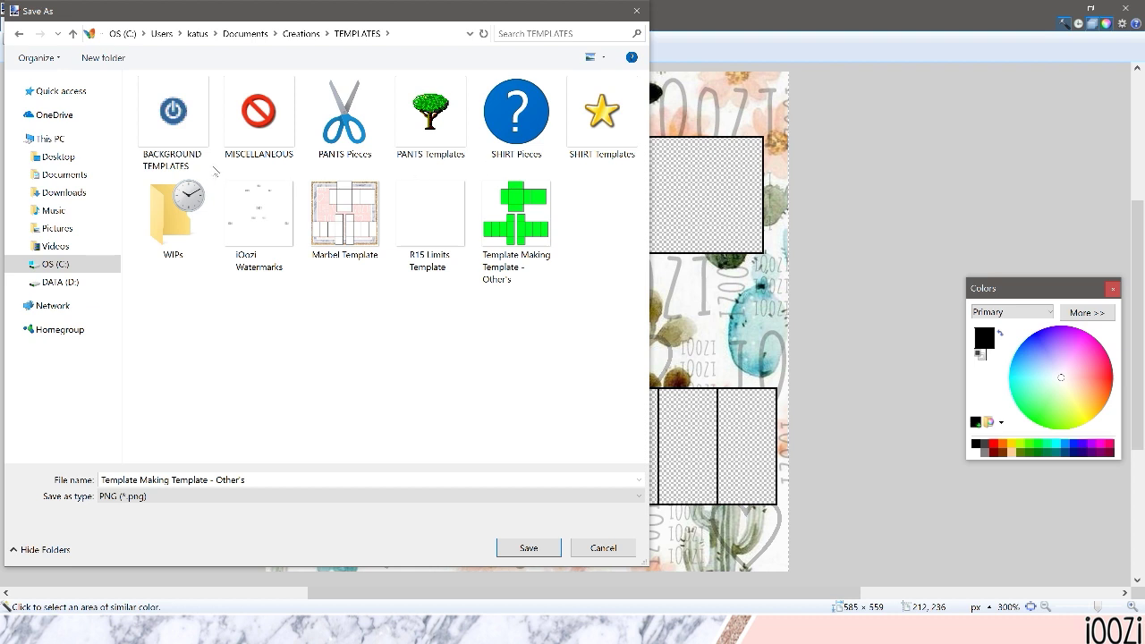
double_click(175, 132)
left_click(270, 485)
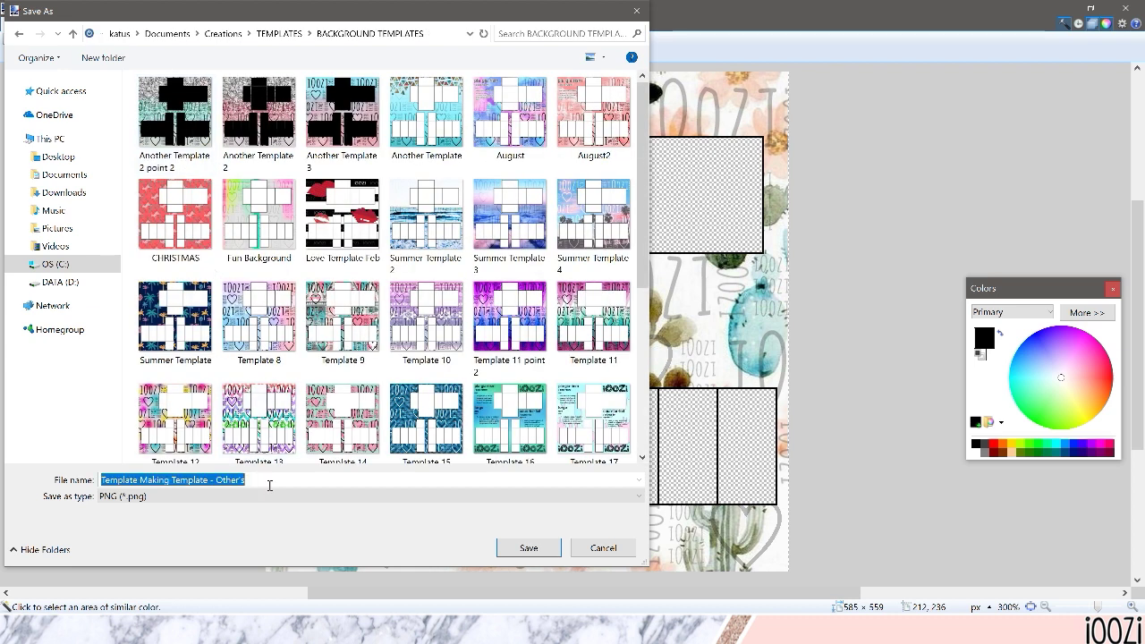
type("Cactus Template")
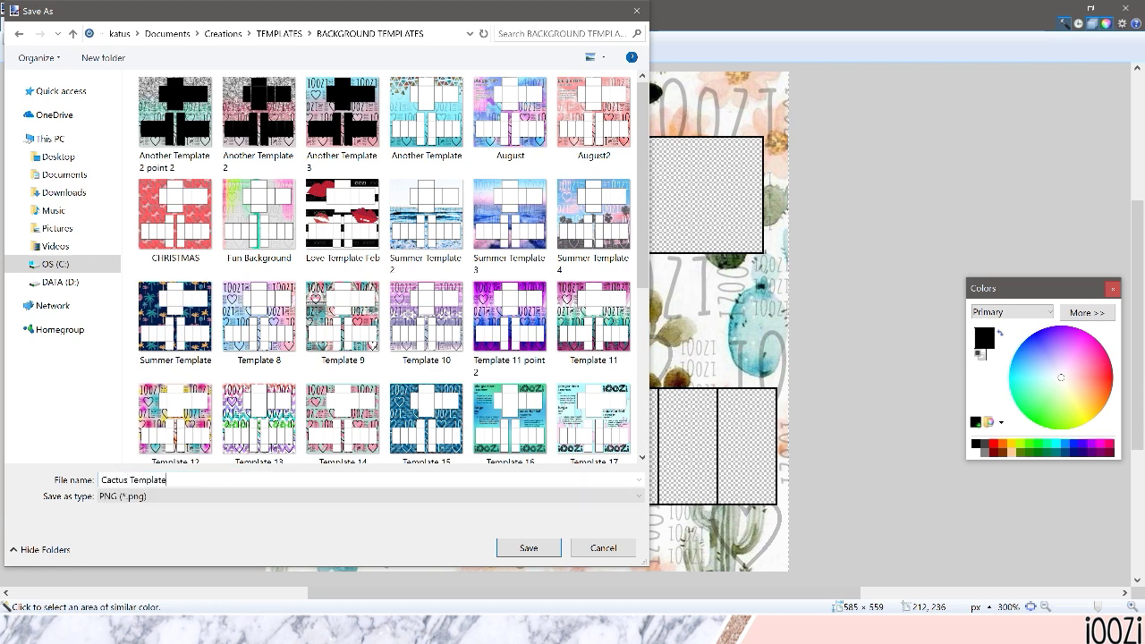
key("Return")
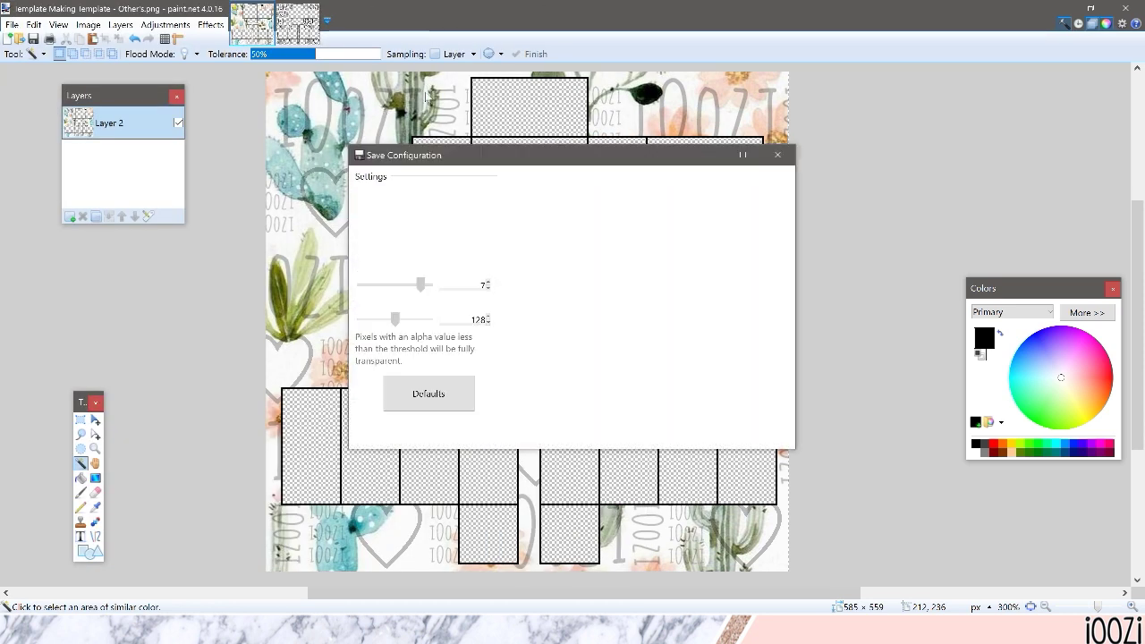
left_click(684, 437)
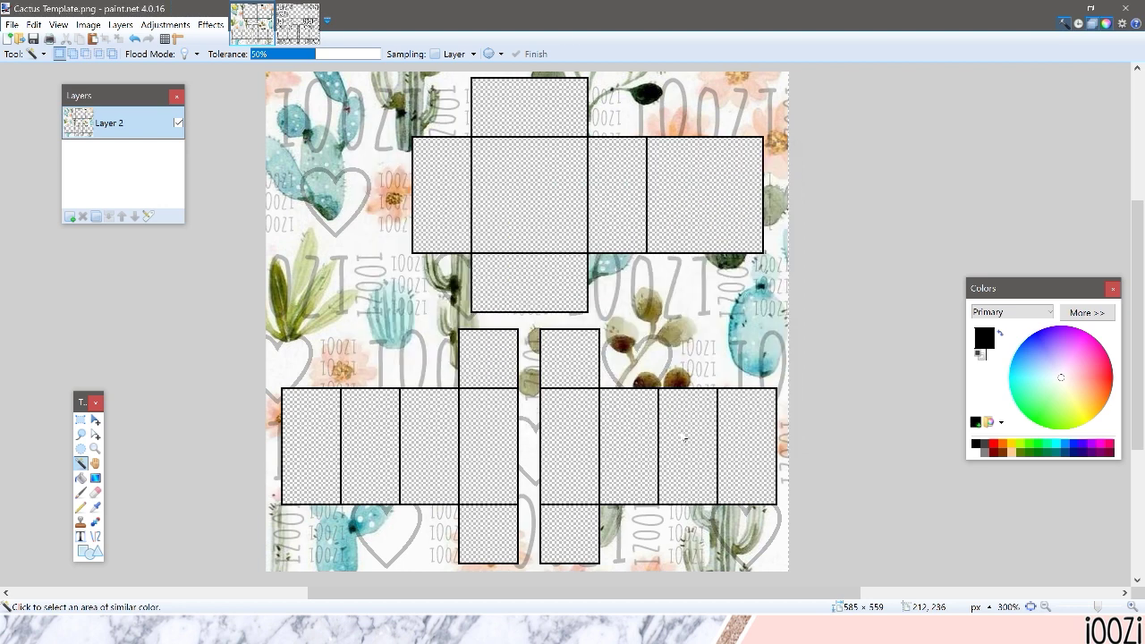